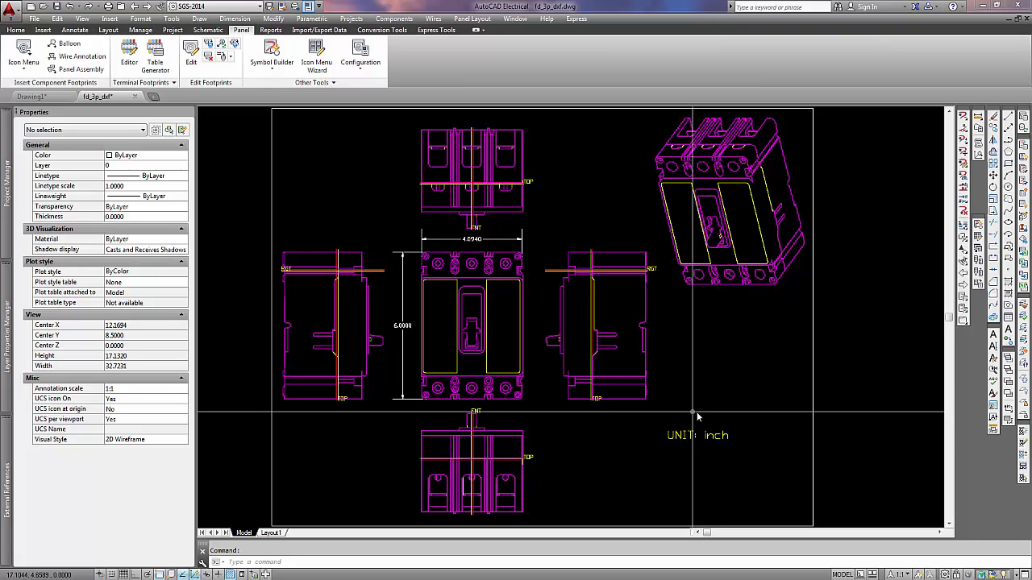
pyautogui.click(771, 337)
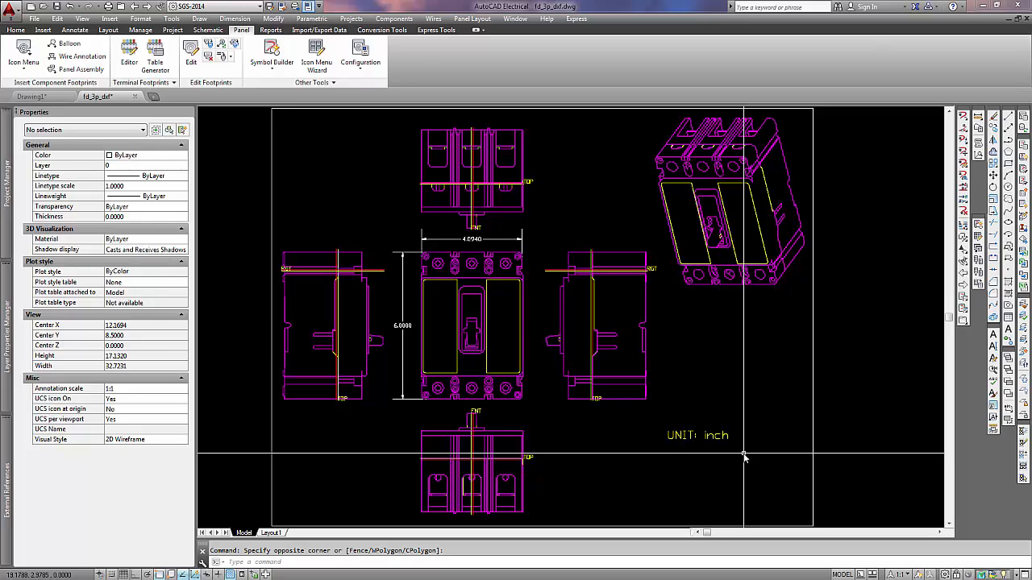
pyautogui.click(576, 19)
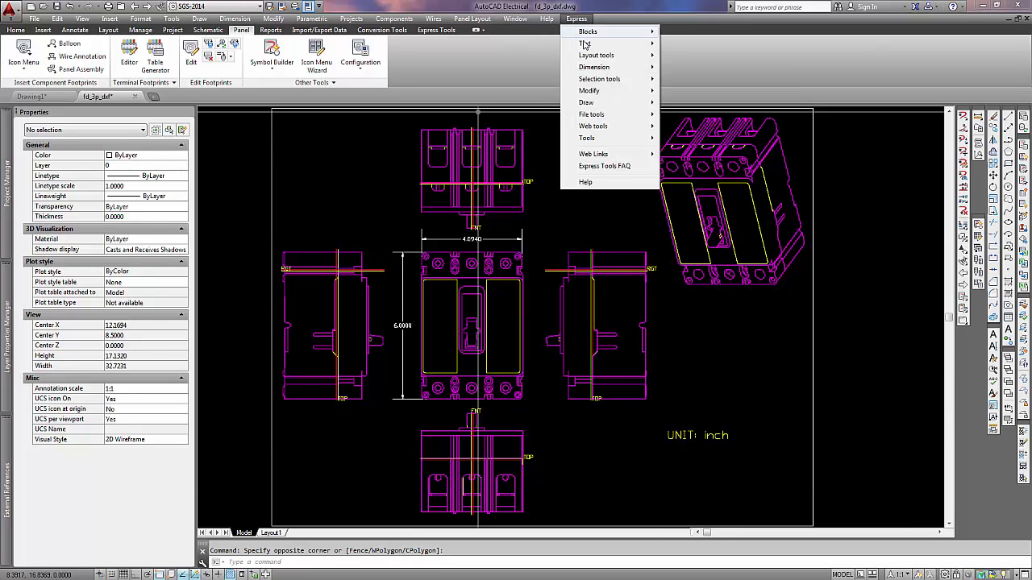
pyautogui.moveTo(613, 90)
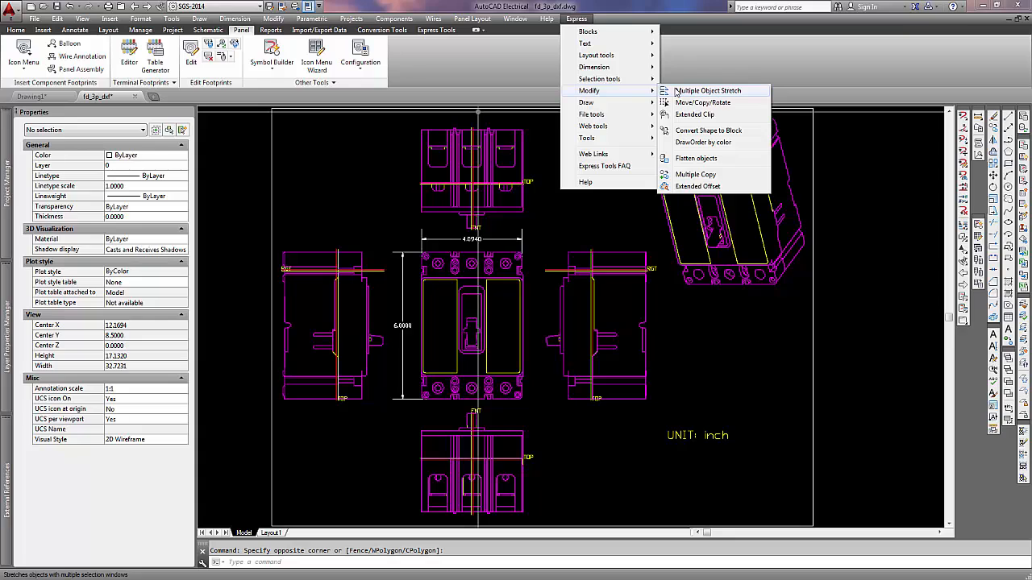
pyautogui.click(720, 160)
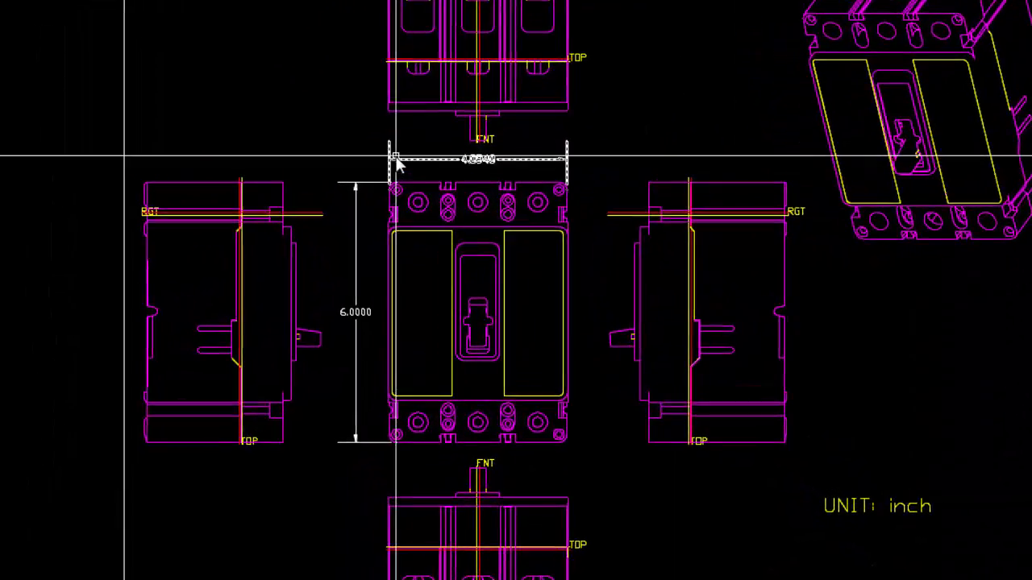
# Delete the overall width and height dimensions from the circuit breaker's front view.
pyautogui.click(397, 143)
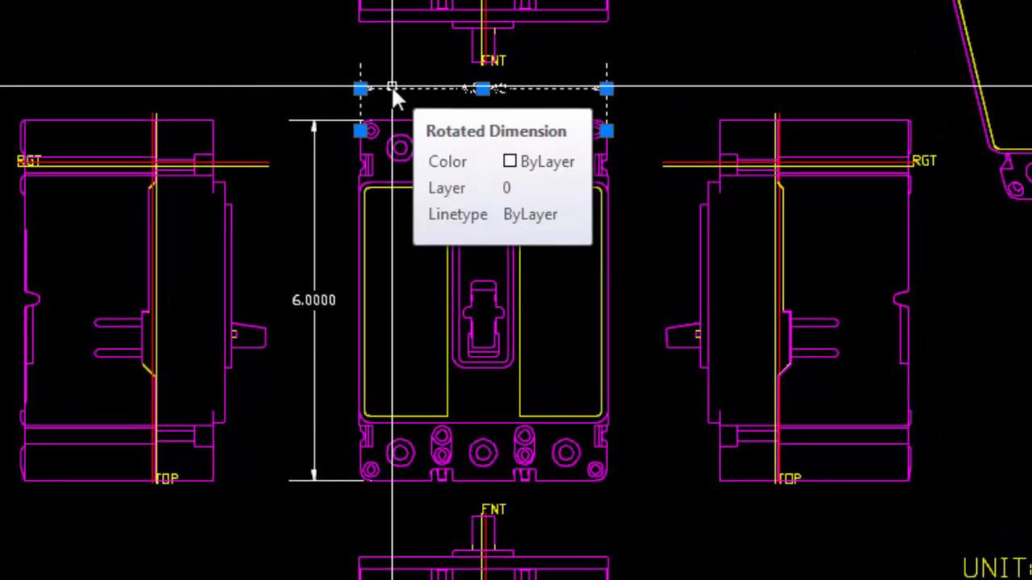
pyautogui.press('Escape')
pyautogui.click(342, 123)
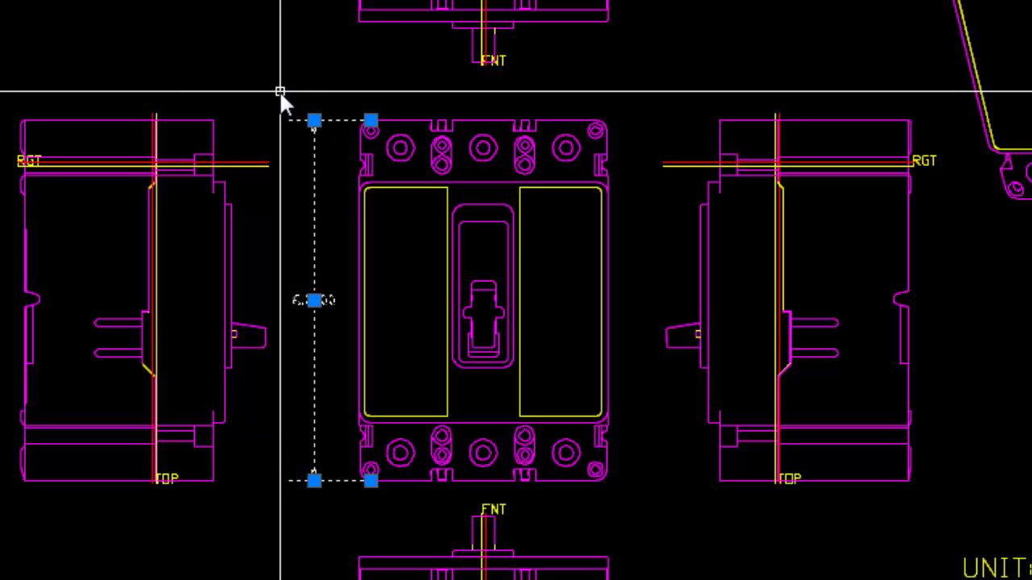
pyautogui.press('Delete')
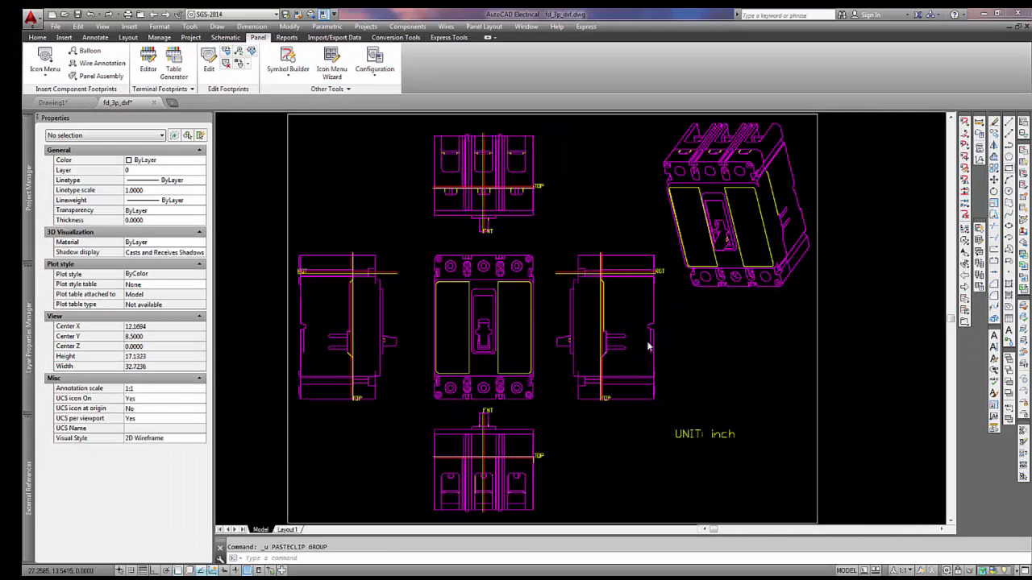
# Draw a rectangle around the breaker's front view, from its lower-left outline corner to its upper-right outline corner.
pyautogui.click(1009, 169)
pyautogui.scroll(2, 436, 401)
pyautogui.scroll(5, 434, 403)
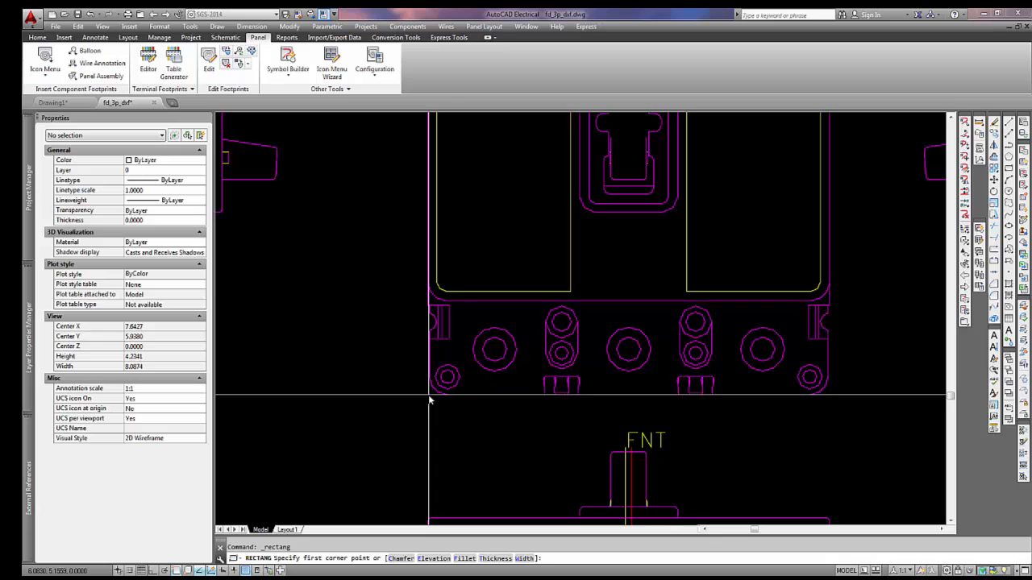
pyautogui.click(429, 399)
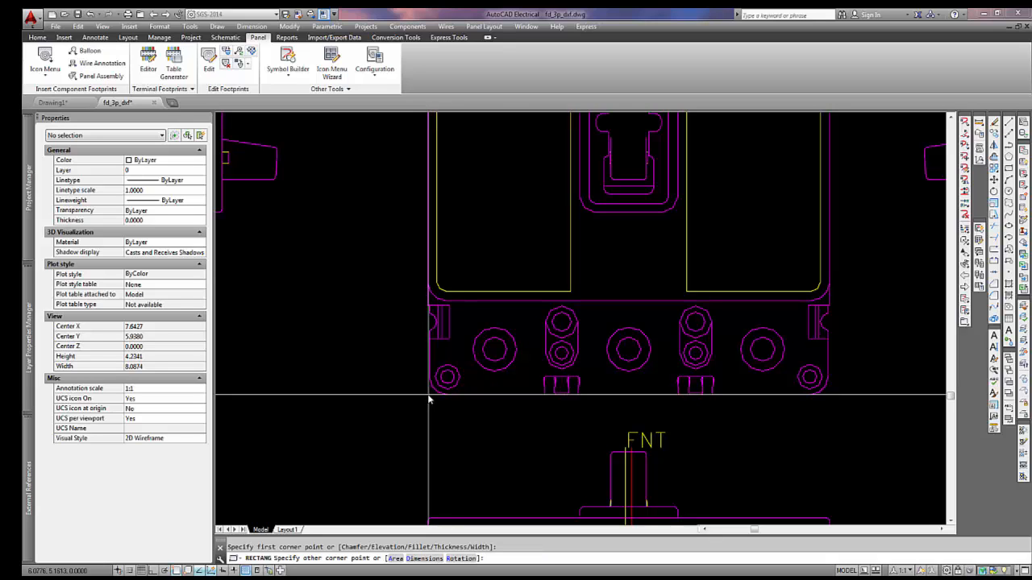
pyautogui.scroll(-6, 430, 399)
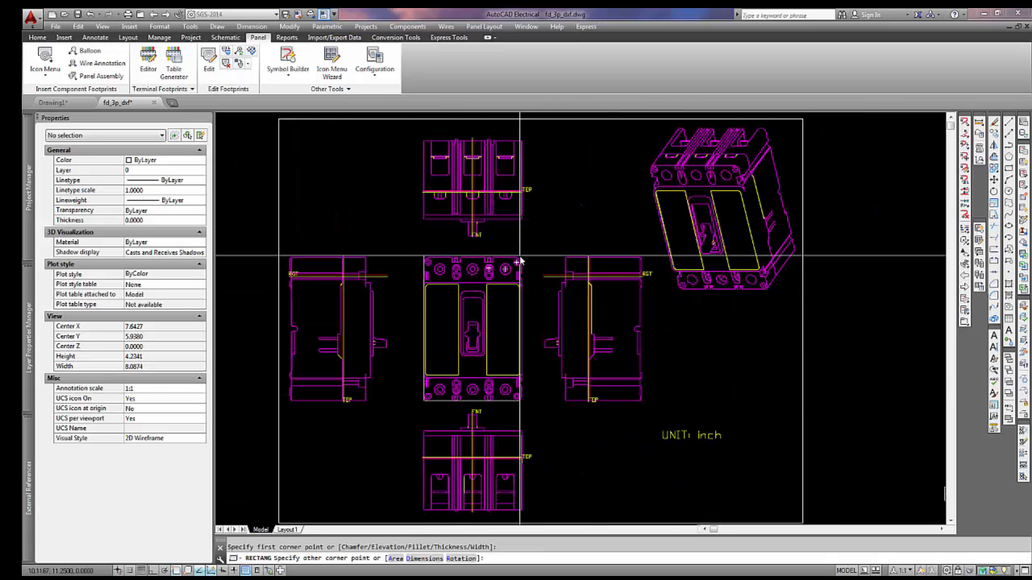
pyautogui.scroll(8, 506, 268)
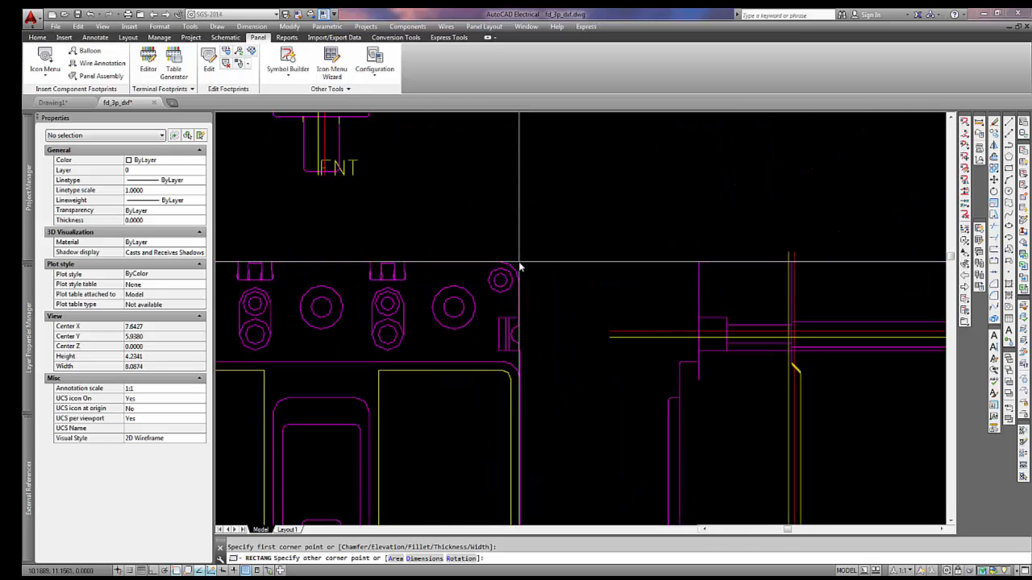
pyautogui.click(520, 268)
pyautogui.scroll(-2, 546, 242)
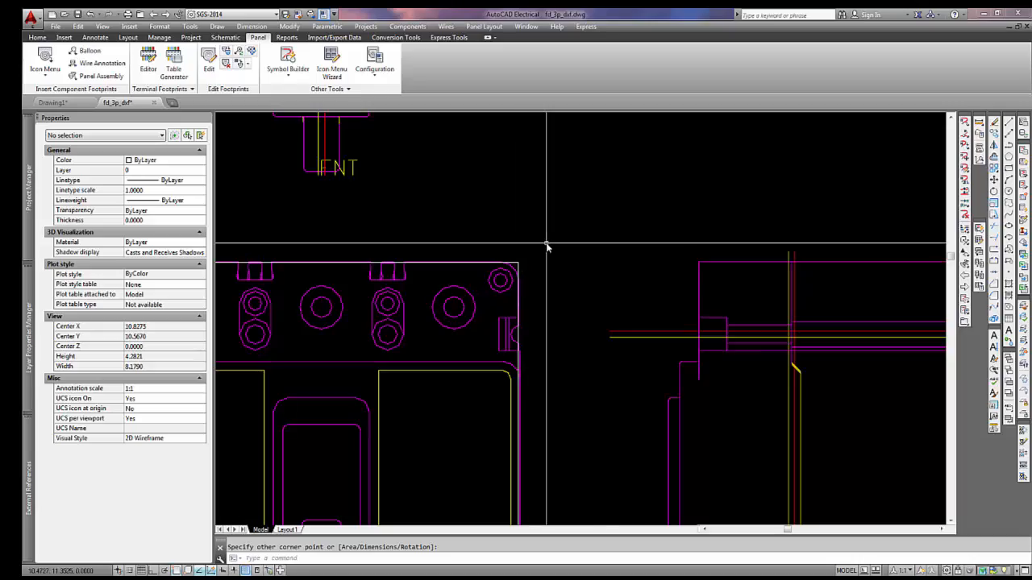
pyautogui.scroll(-2, 546, 246)
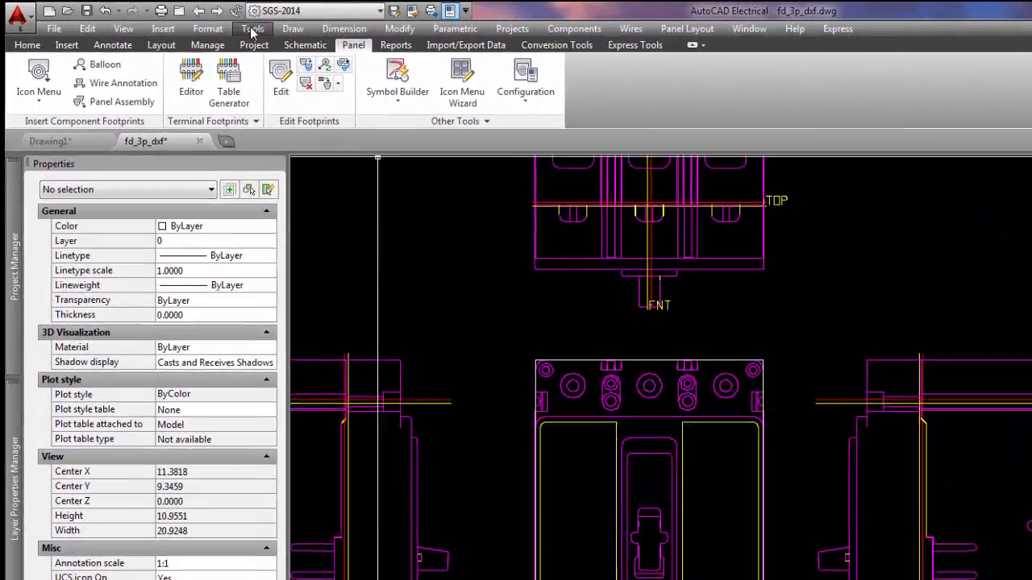
# Create a wipeout from the rectangle around the front view and send it behind the breaker geometry.
pyautogui.click(277, 28)
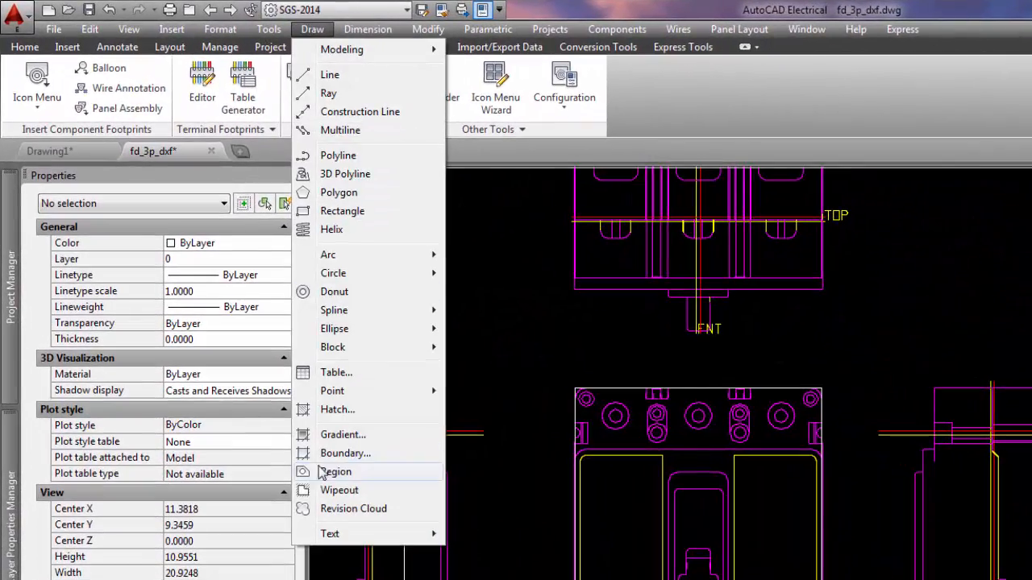
pyautogui.click(339, 489)
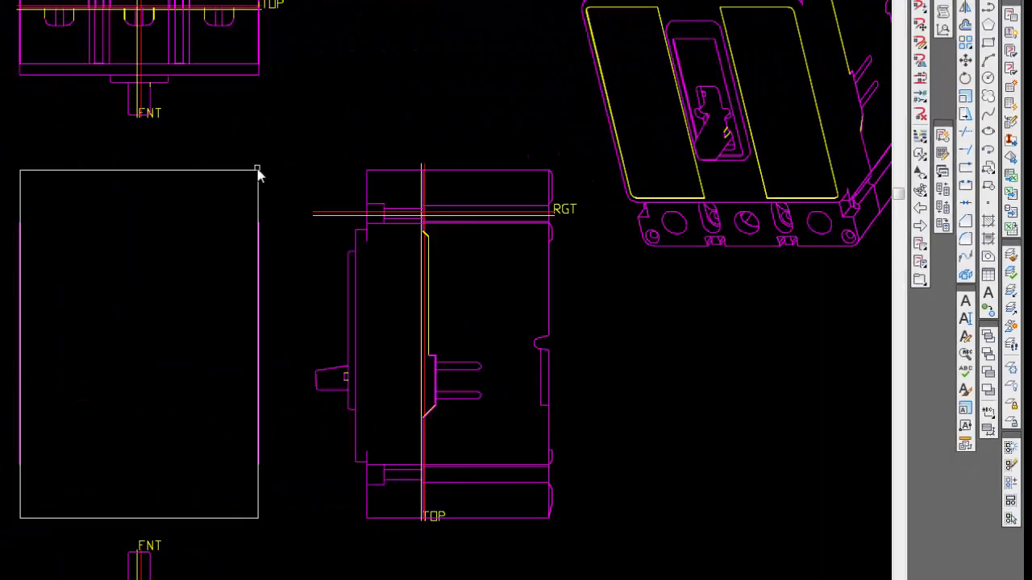
pyautogui.click(258, 171)
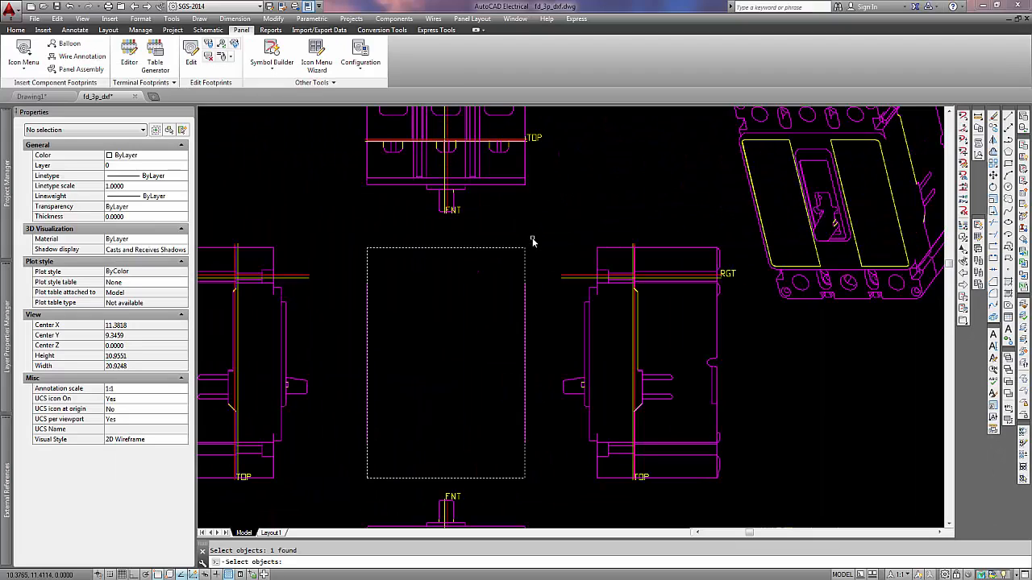
pyautogui.press('Return')
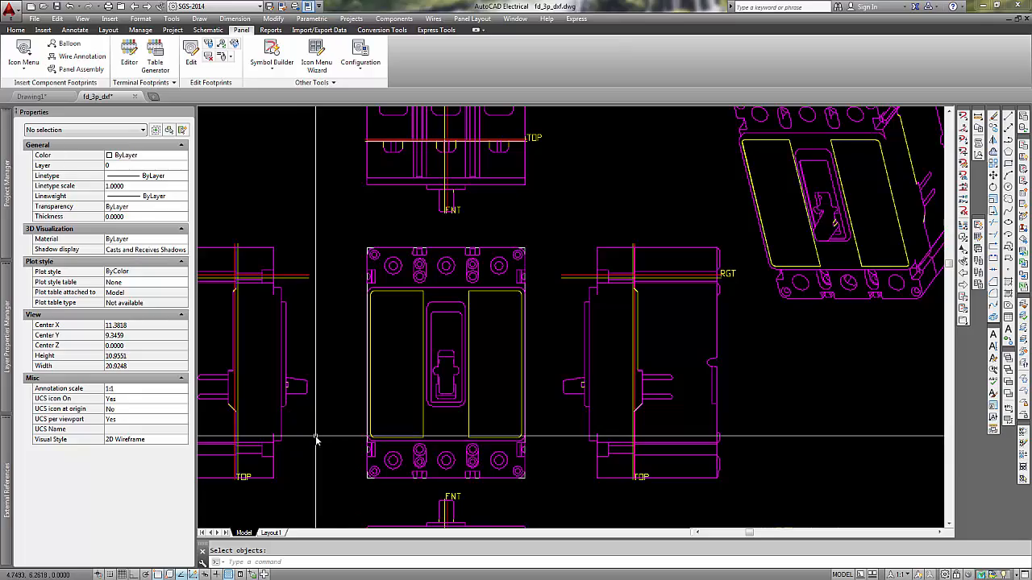
# Launch the Symbol Builder (AESYMBUILDER) to set up a new symbol.
pyautogui.write('AESYMB')
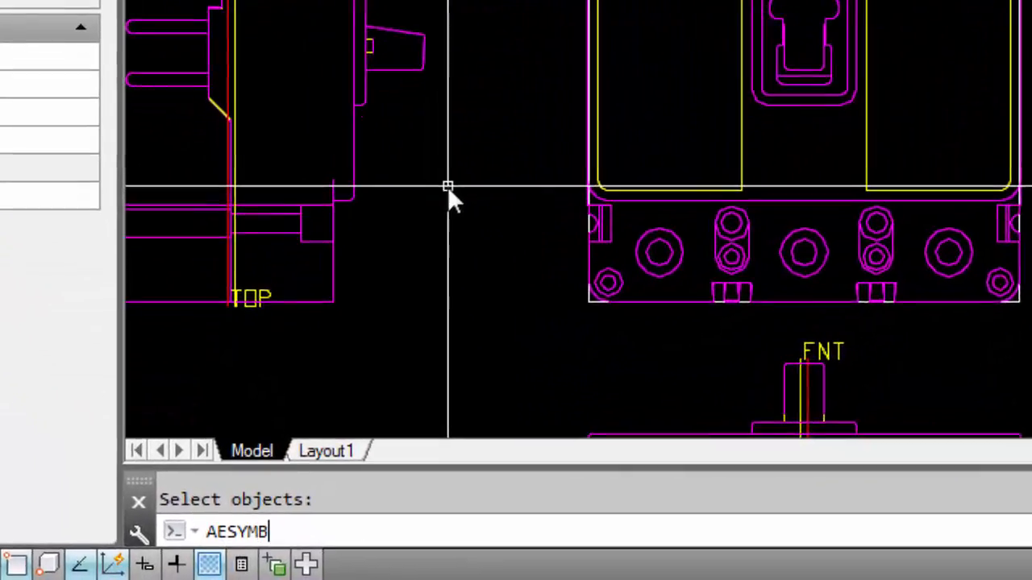
pyautogui.write('UILDER')
pyautogui.press('Return')
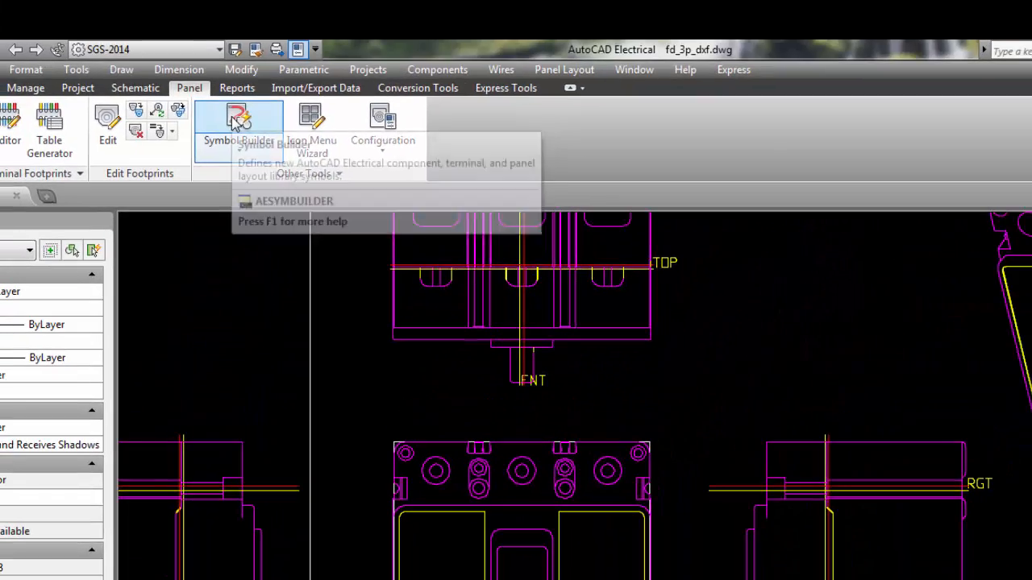
pyautogui.click(153, 89)
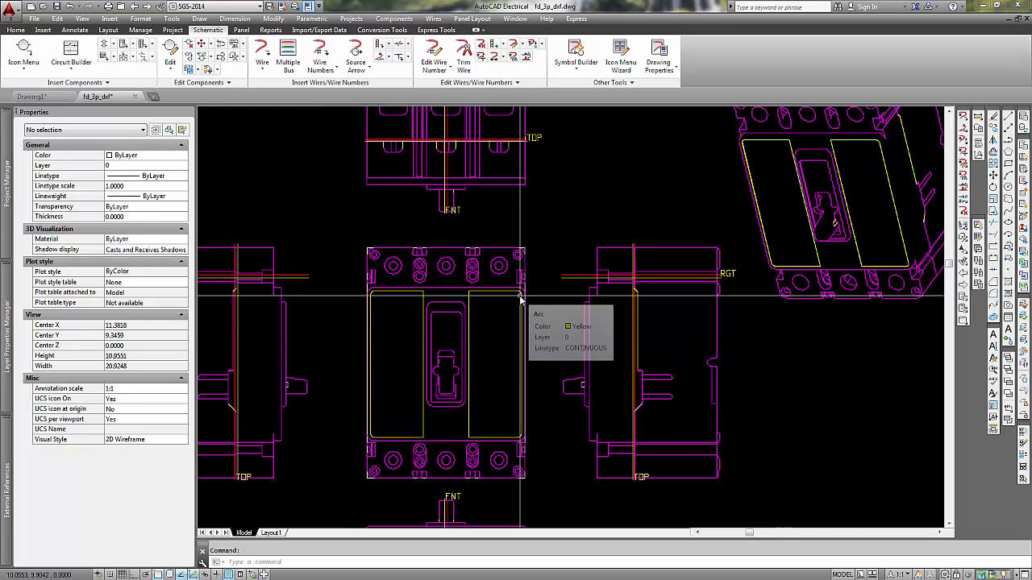
pyautogui.click(393, 19)
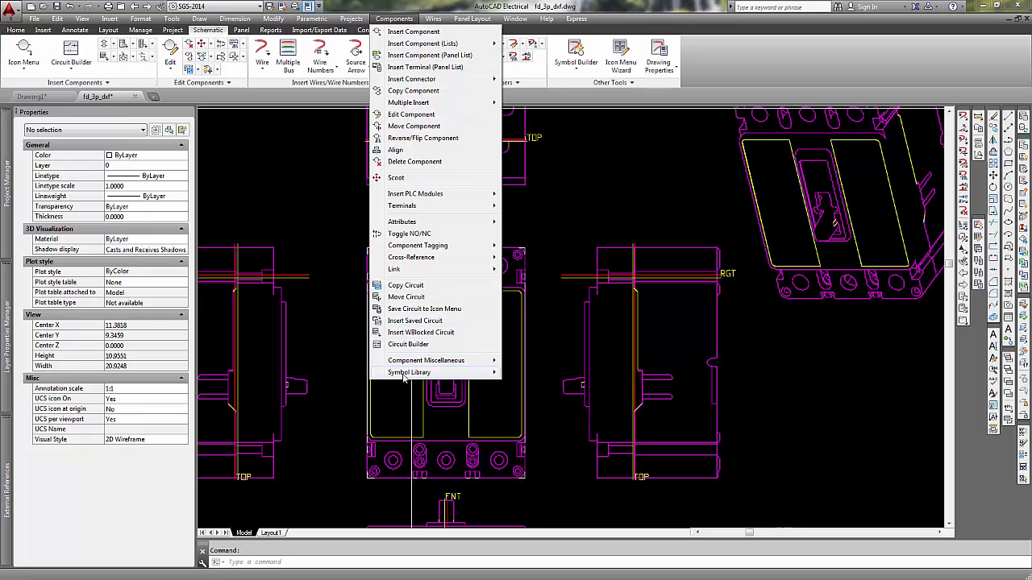
pyautogui.moveTo(405, 374)
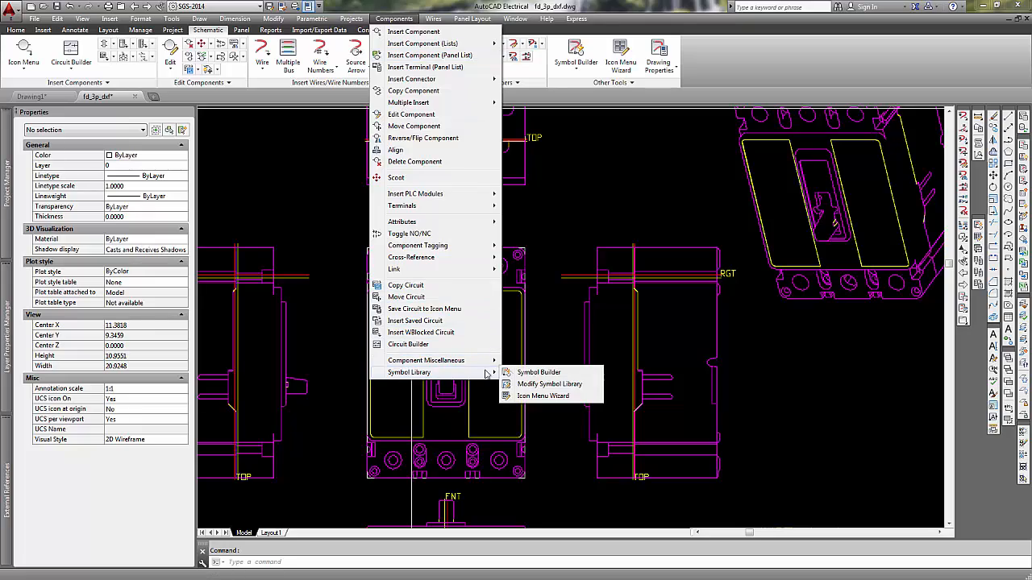
pyautogui.click(538, 372)
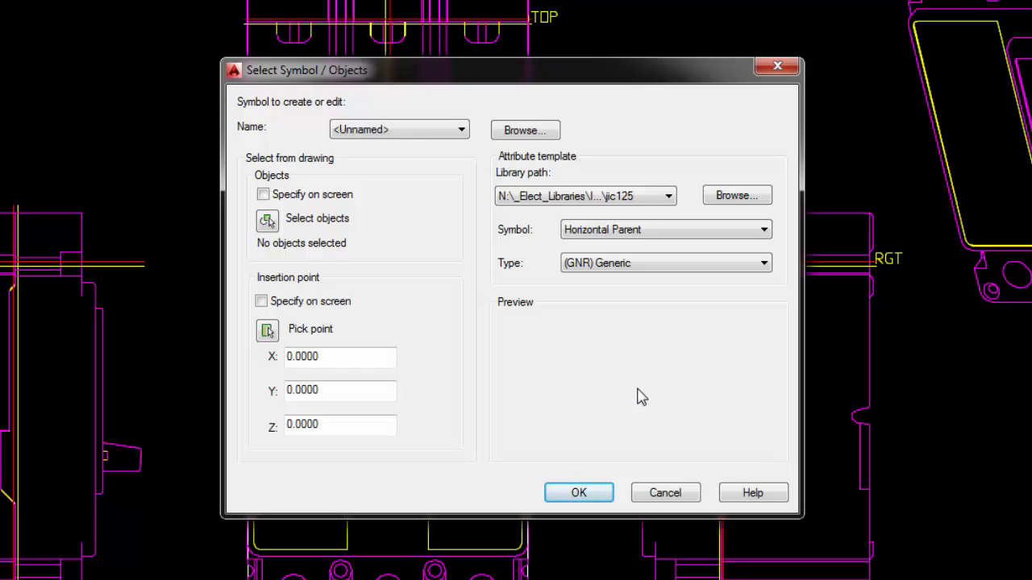
# Keep the symbol name as <Unnamed> and set the attribute template's symbol to Panel Footprint.
pyautogui.click(462, 130)
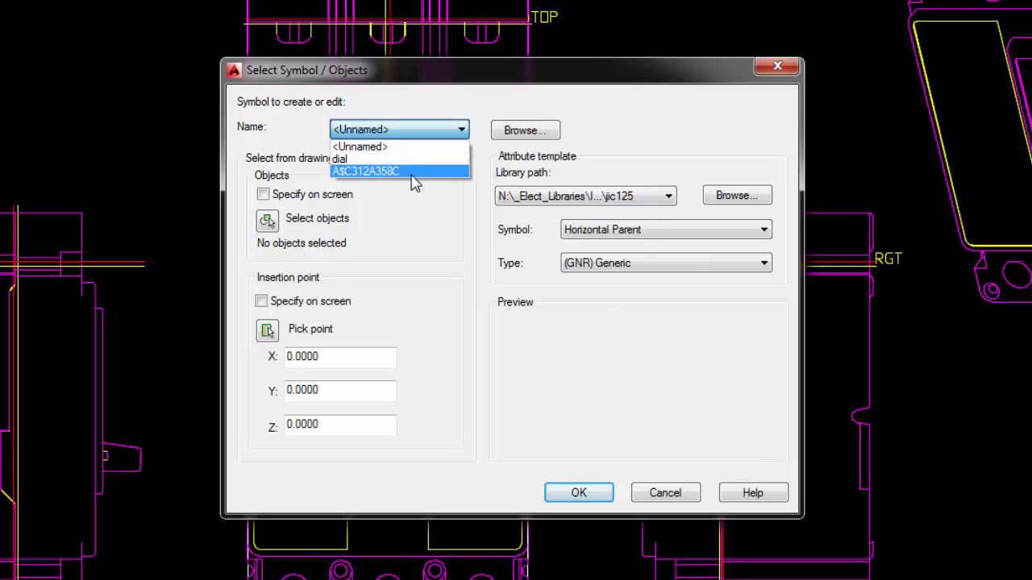
pyautogui.click(651, 138)
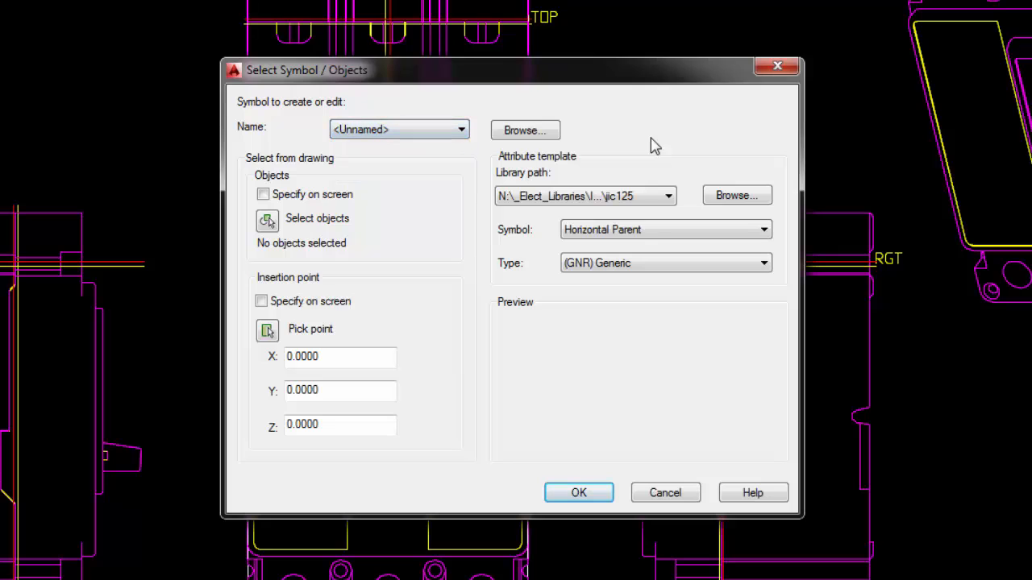
pyautogui.click(738, 233)
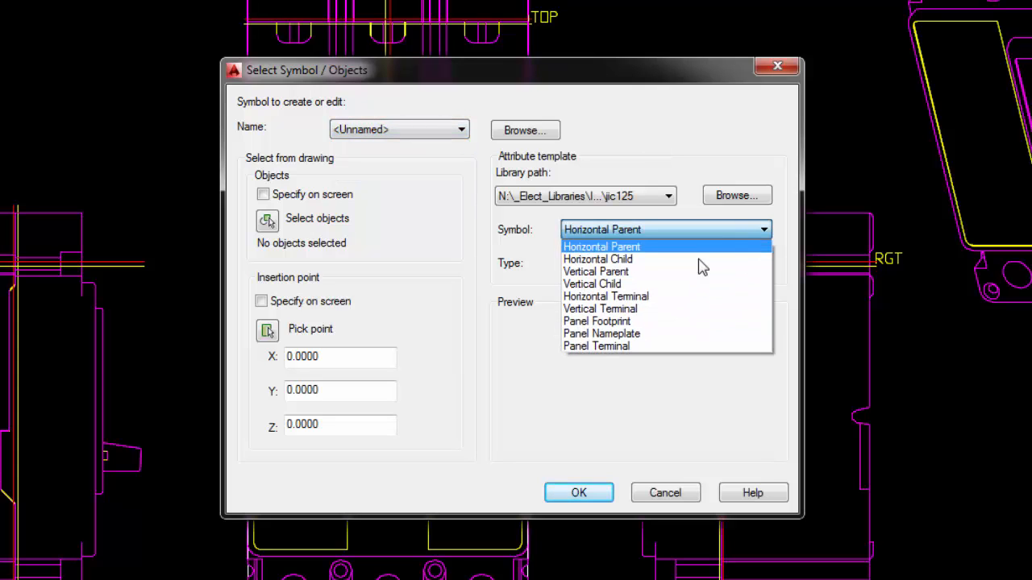
pyautogui.click(665, 322)
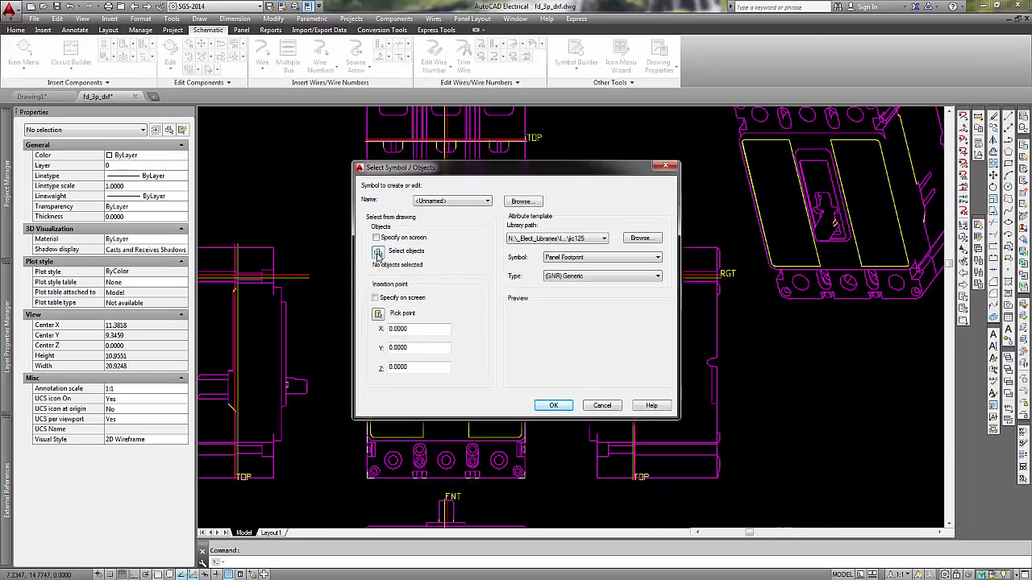
# Select all objects of the breaker's front view, including its surrounding rectangle, as the symbol geometry.
pyautogui.click(267, 220)
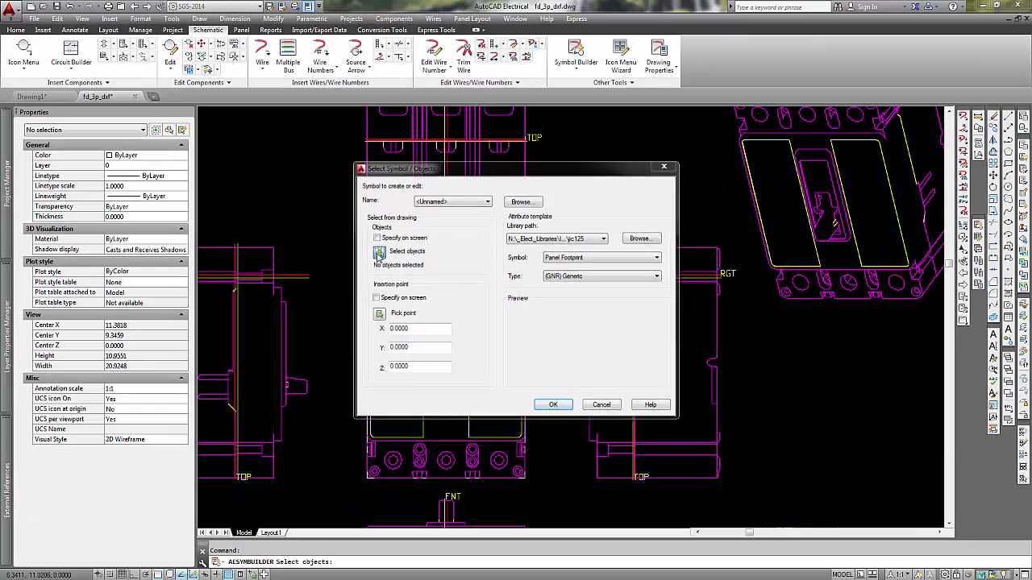
pyautogui.click(538, 235)
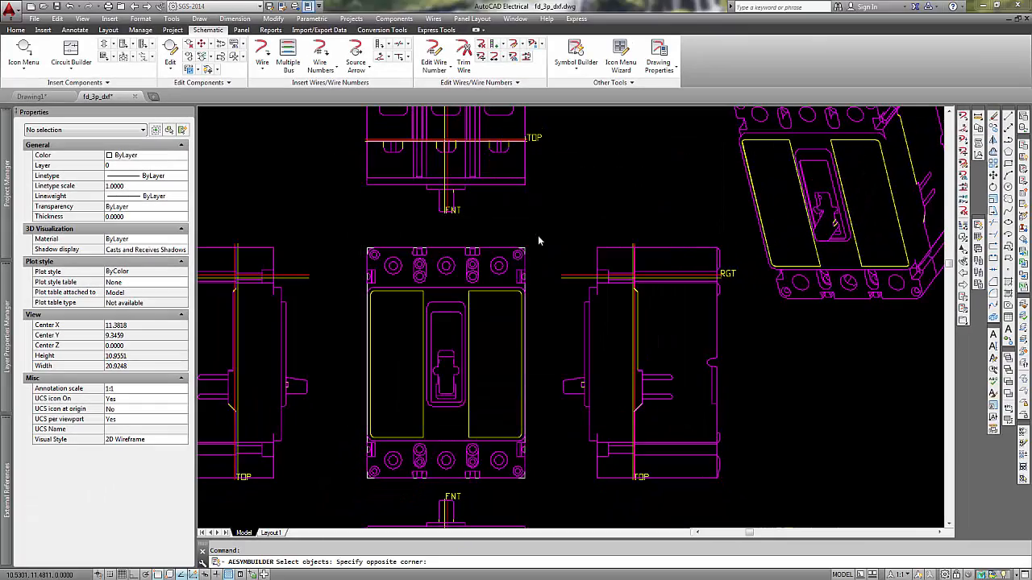
pyautogui.click(347, 487)
pyautogui.press('Return')
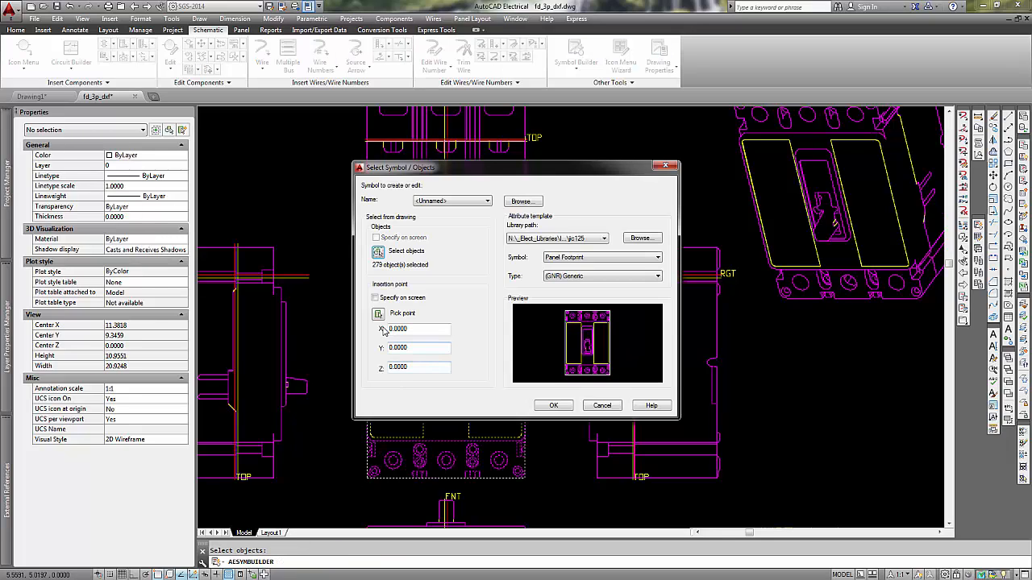
# Set the insertion point on the middle of the front view's left edge, at about X 6.07, Y 8.04, and accept the symbol settings.
pyautogui.click(378, 315)
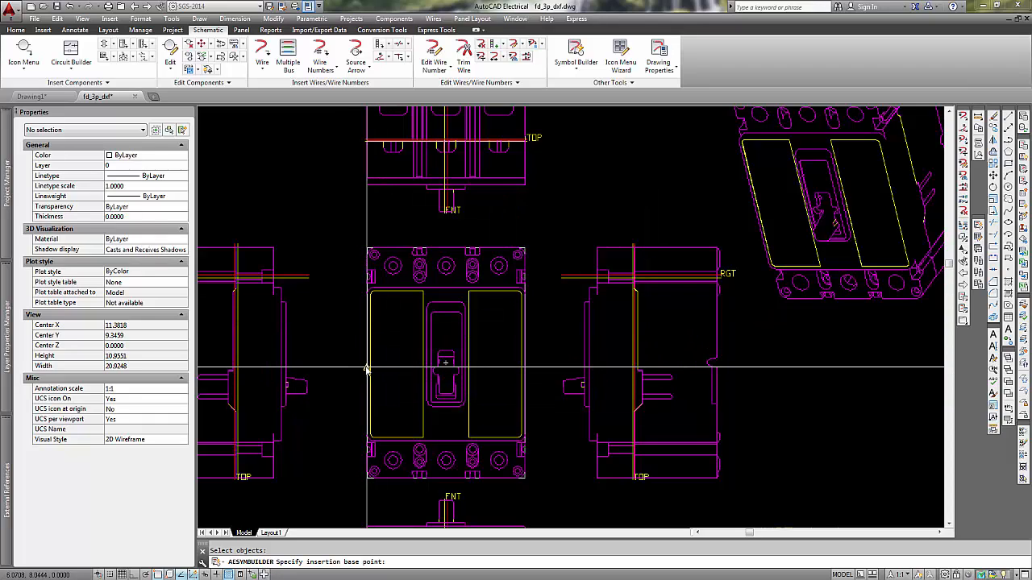
pyautogui.click(365, 368)
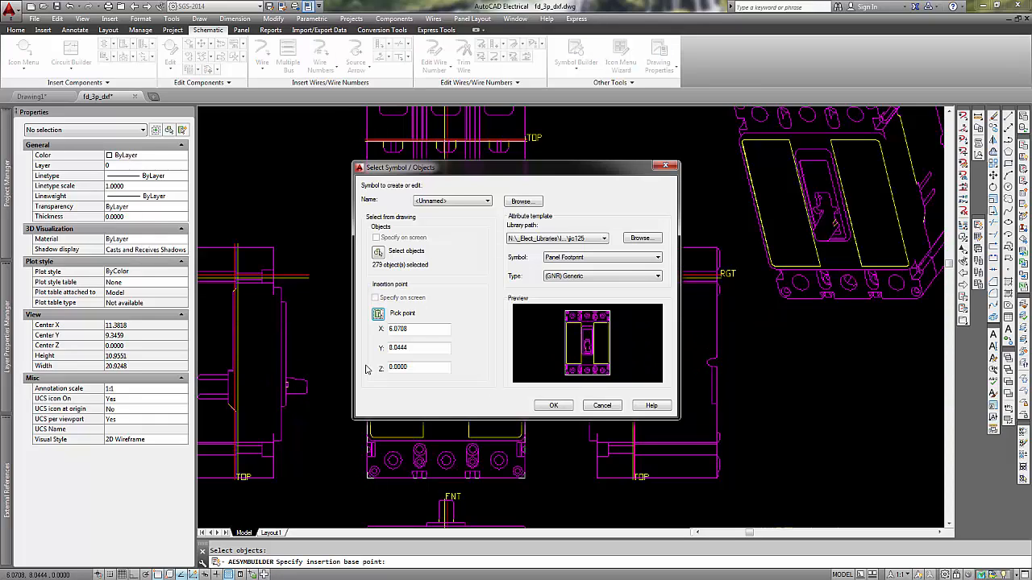
pyautogui.click(553, 407)
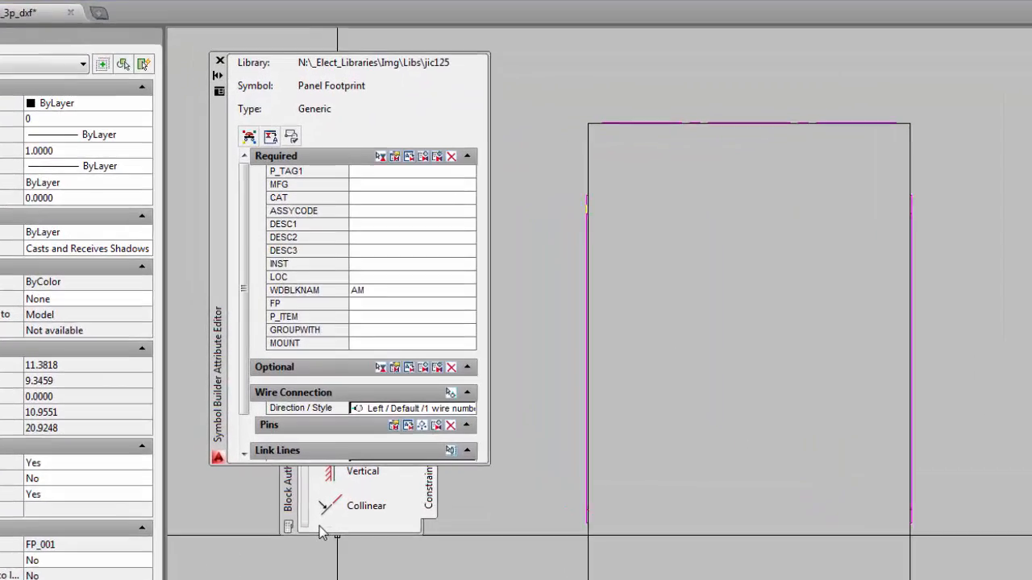
# Close the Block Authoring Palettes covering the Symbol Builder Attribute Editor.
pyautogui.click(320, 533)
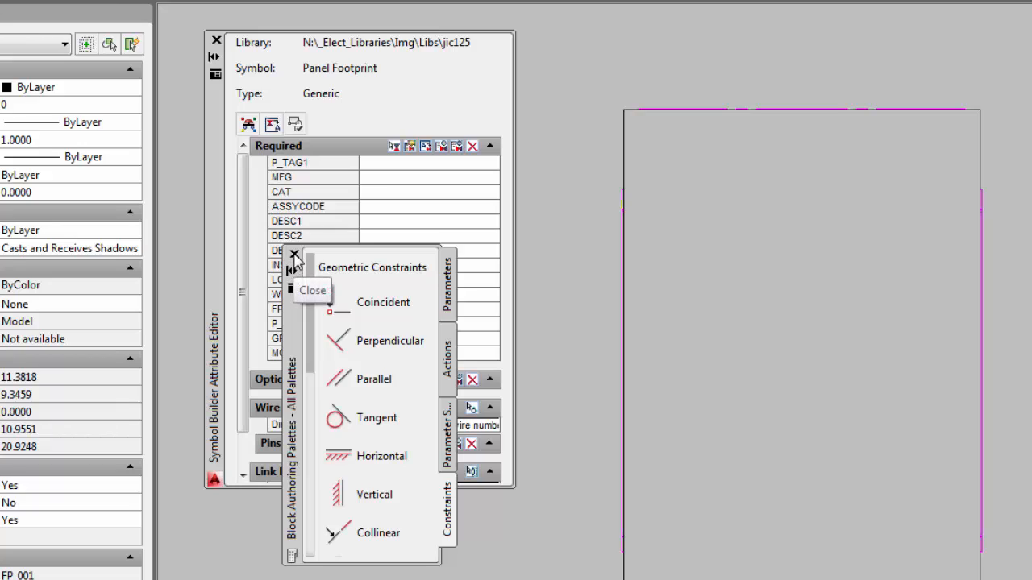
pyautogui.click(294, 254)
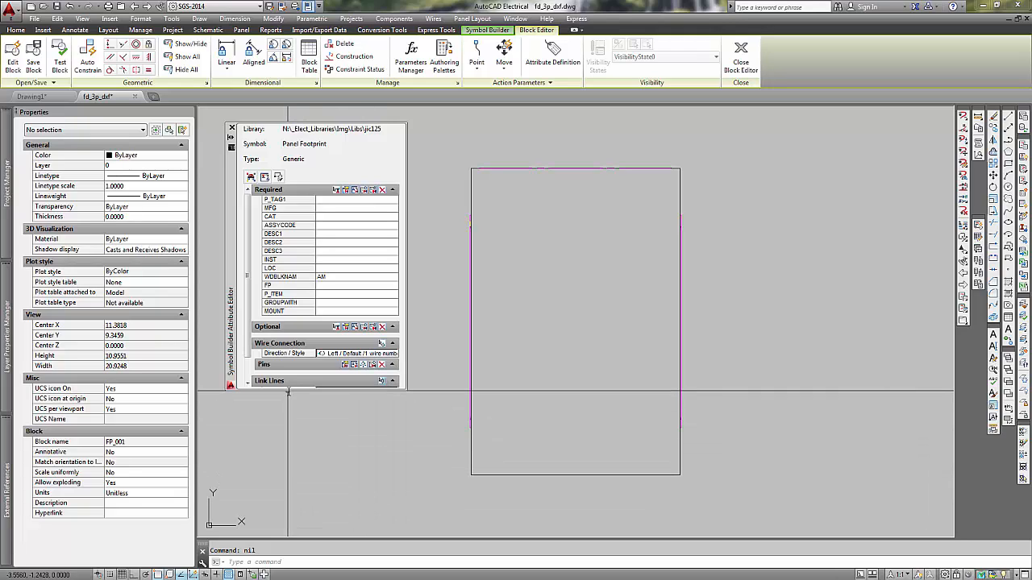
# Extend the Symbol Builder Attribute Editor to show its full contents and send the wipeout behind the breaker's front view geometry.
pyautogui.moveTo(287, 390); pyautogui.dragTo(286, 537)
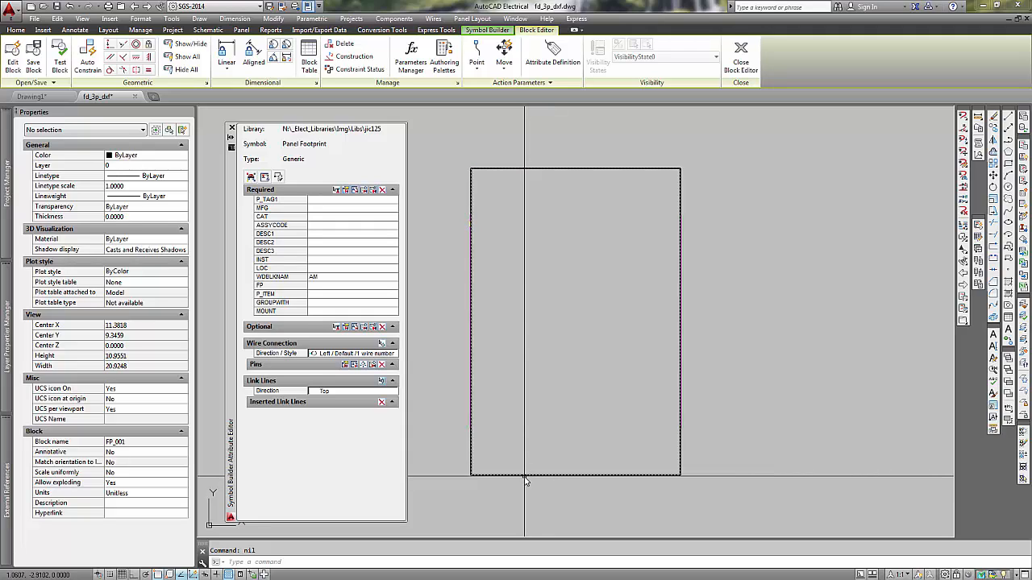
pyautogui.click(1008, 371)
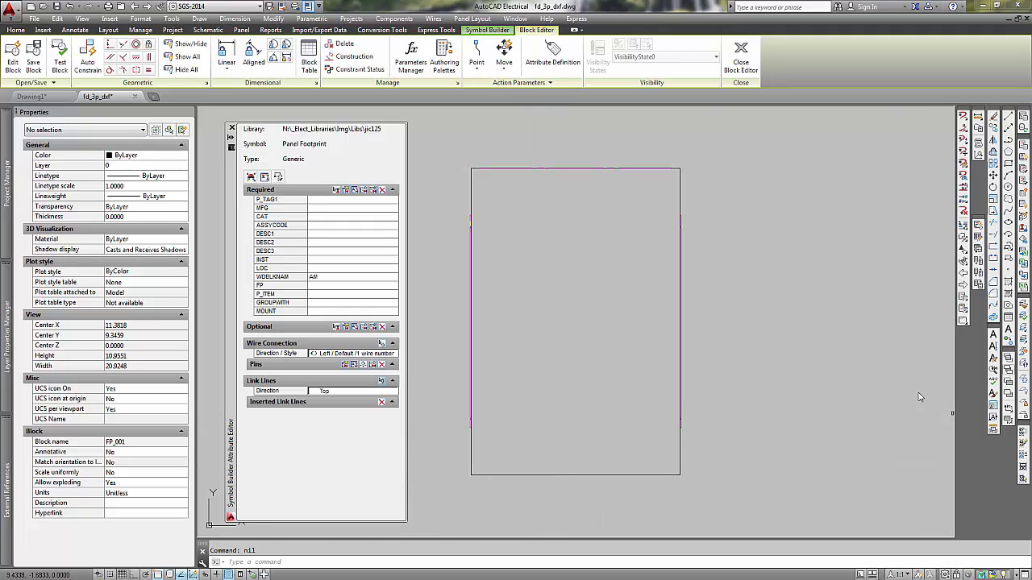
pyautogui.click(682, 480)
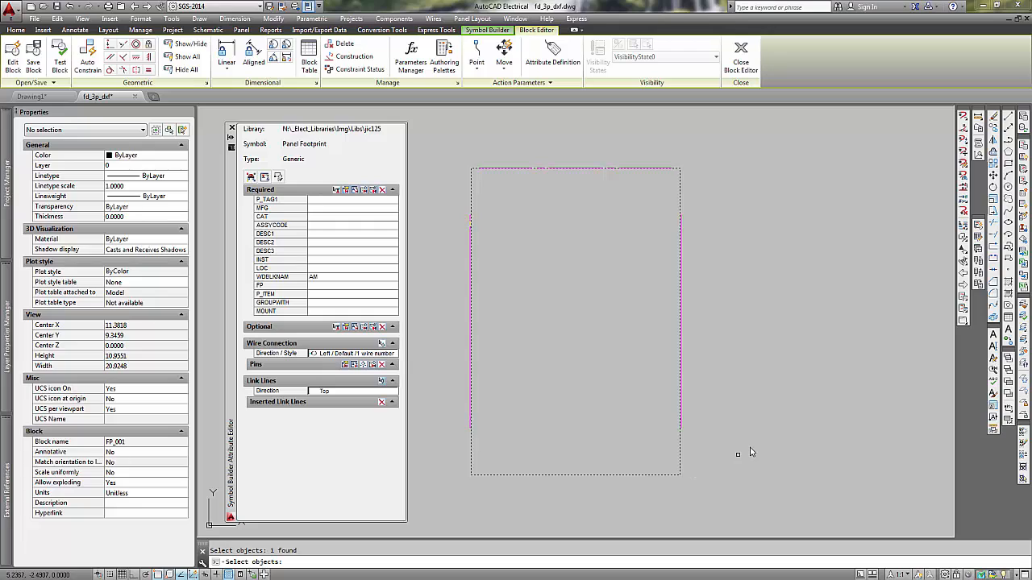
pyautogui.press('Return')
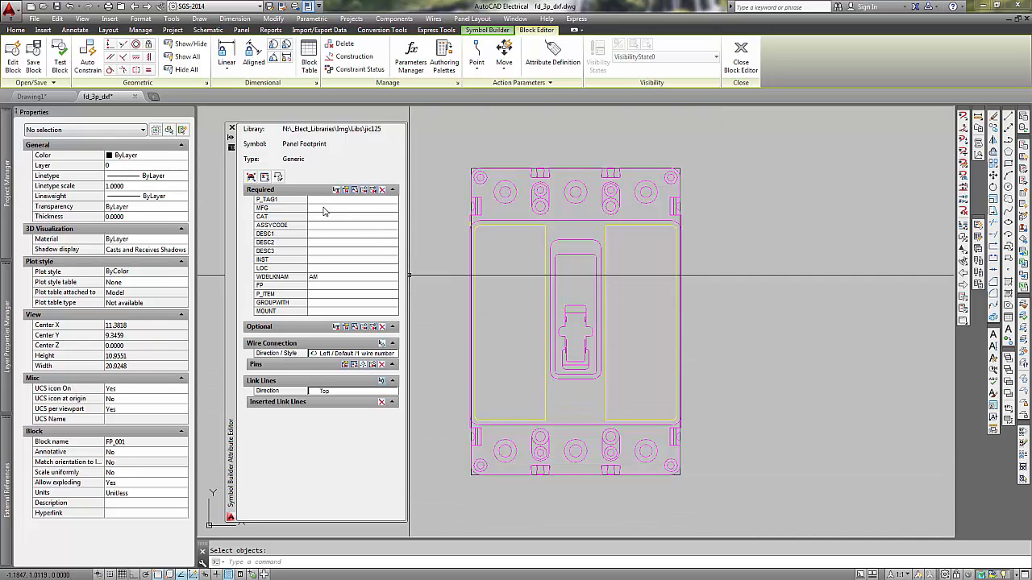
# Set the WDBLKNAM value in the required attributes to CB.
pyautogui.click(295, 201)
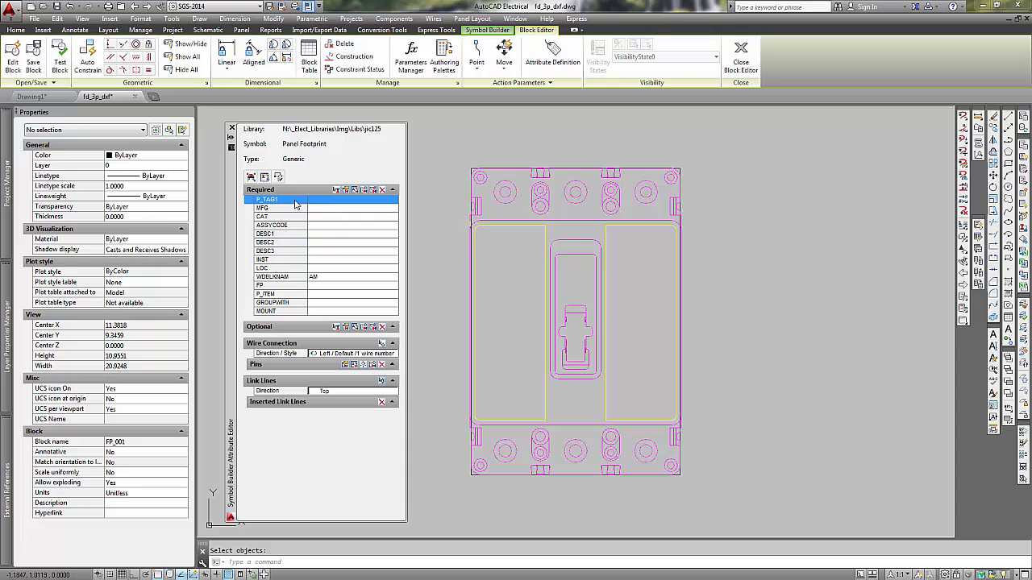
pyautogui.keyDown('shift'); pyautogui.click(292, 313); pyautogui.keyUp('shift')
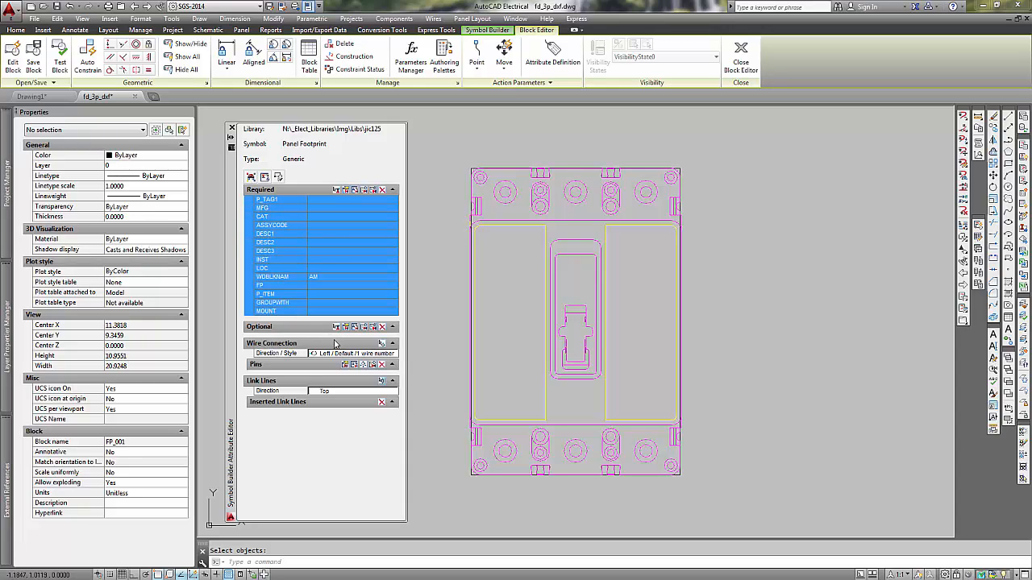
pyautogui.click(335, 275)
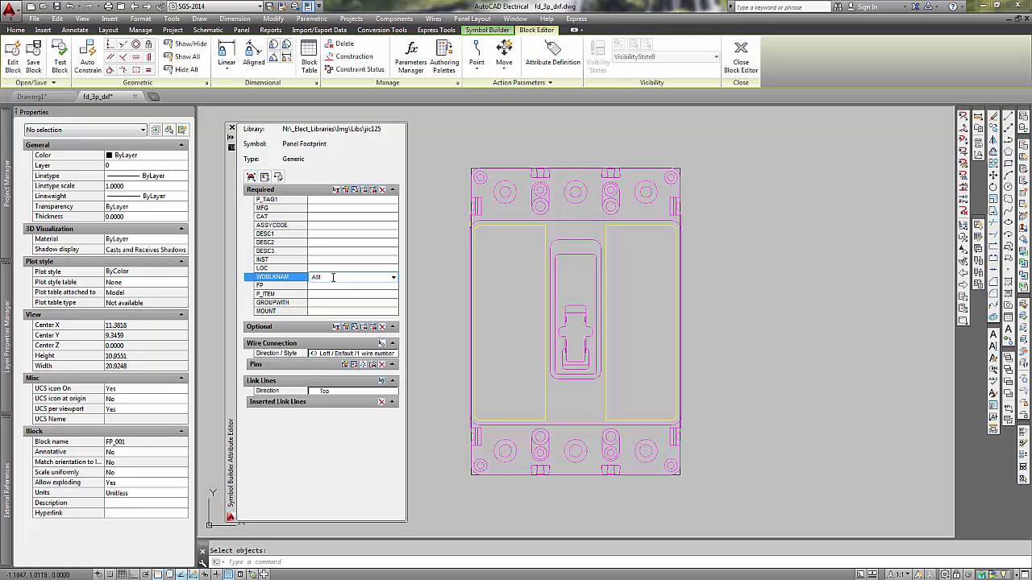
pyautogui.click(394, 279)
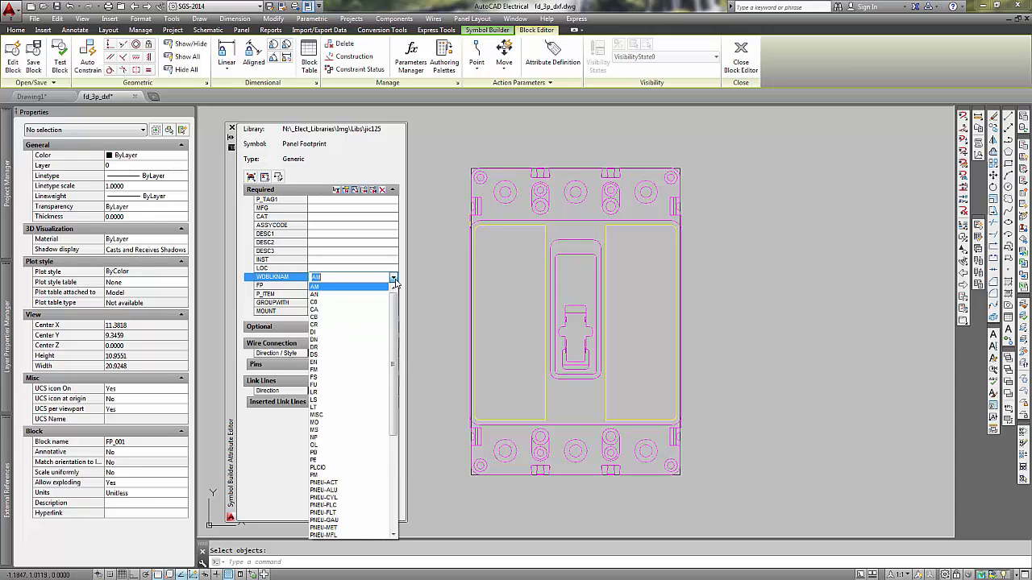
pyautogui.click(362, 319)
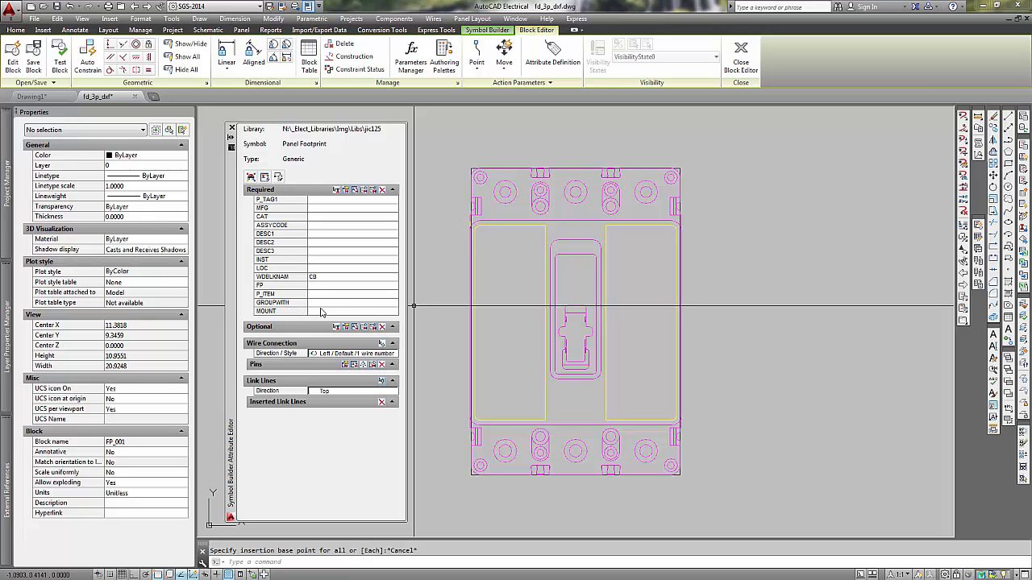
# Insert all required attributes from P_TAG1 to MOUNT together in the panel area beside the breaker's toggle, on its left half.
pyautogui.click(284, 201)
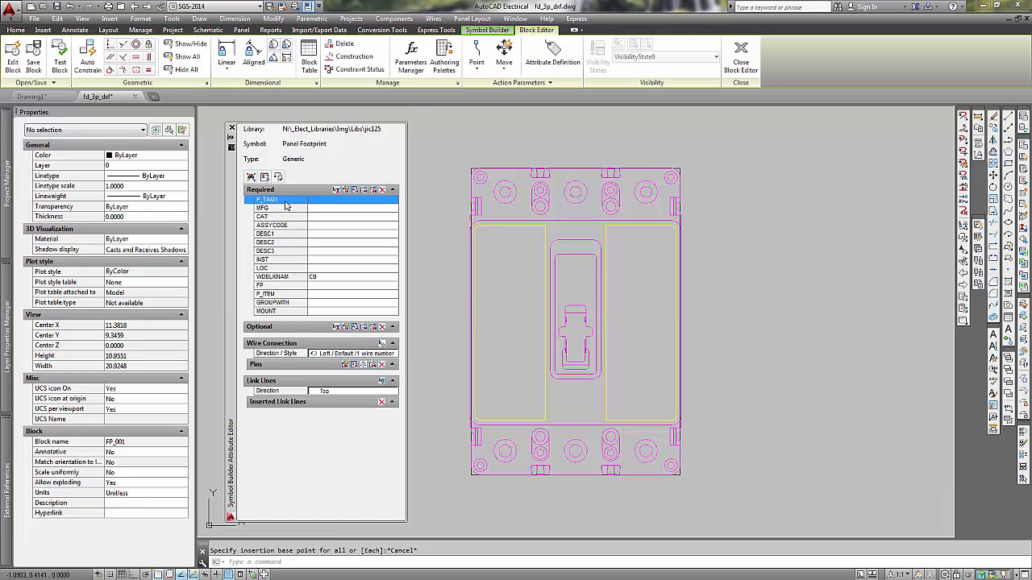
pyautogui.keyDown('shift'); pyautogui.click(281, 311); pyautogui.keyUp('shift')
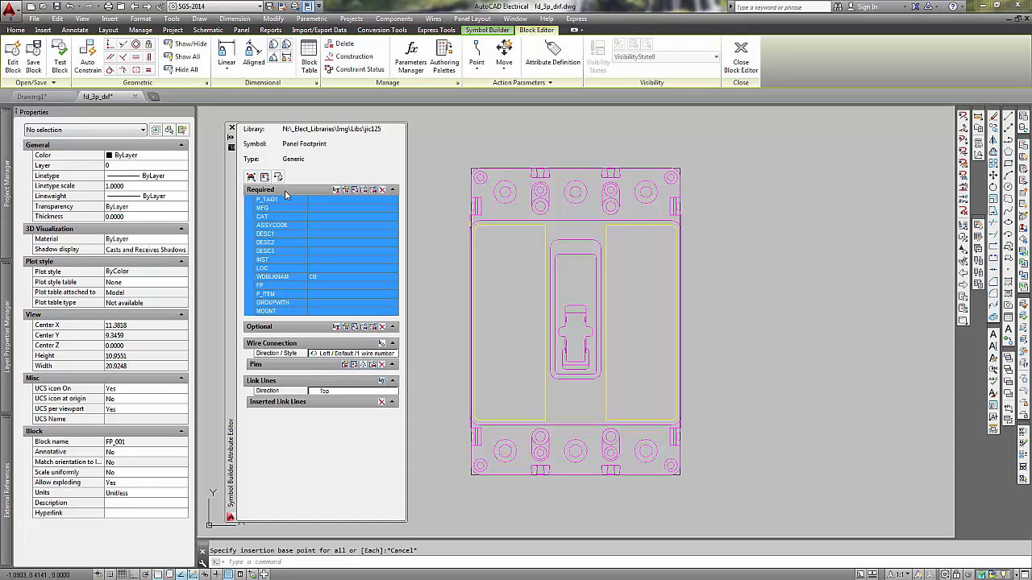
pyautogui.moveTo(501, 296); pyautogui.dragTo(501, 296)
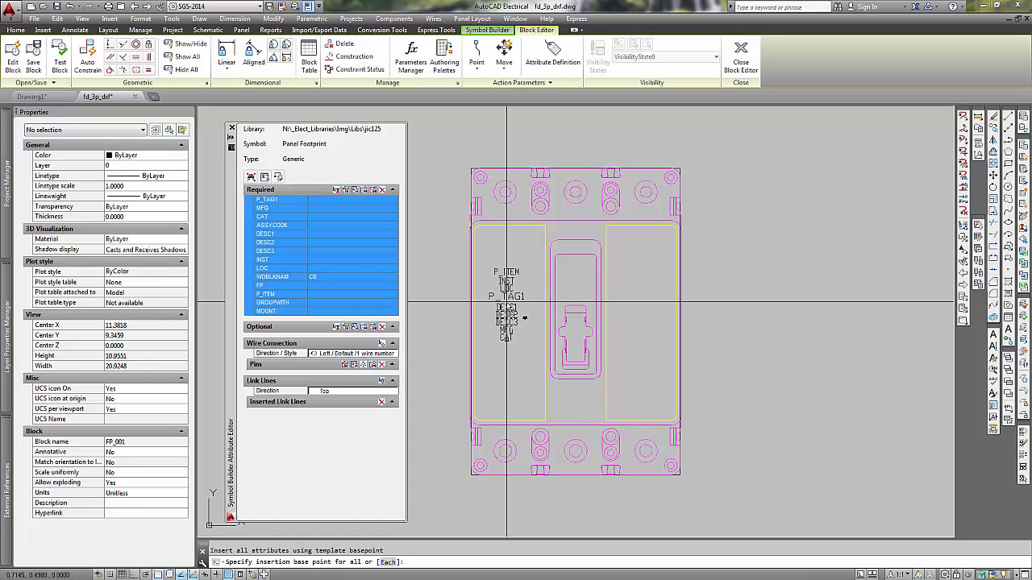
pyautogui.click(507, 303)
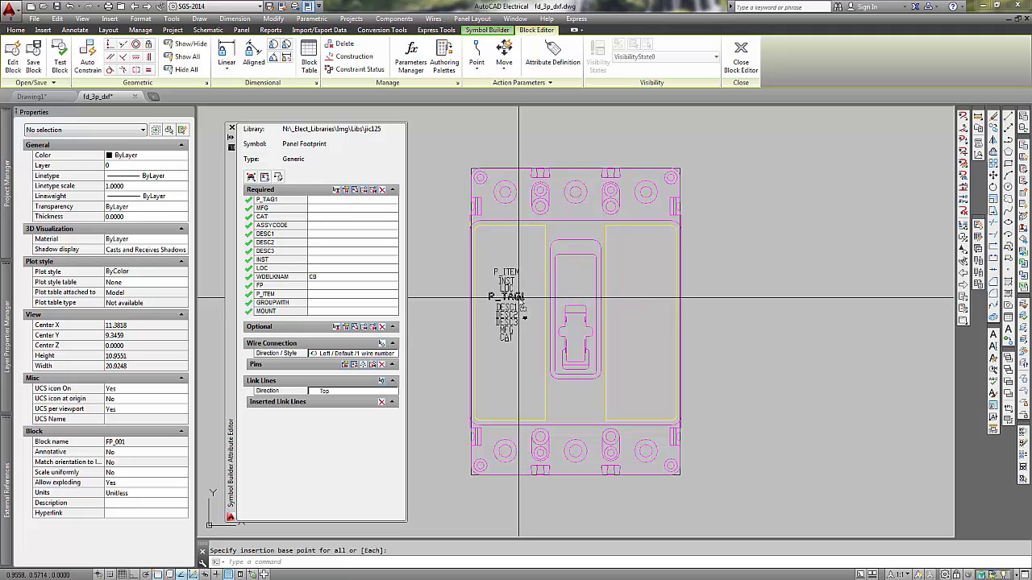
# Move the P_TAG1 attribute just below the breaker's bottom edge, centred under the outline.
pyautogui.click(519, 298)
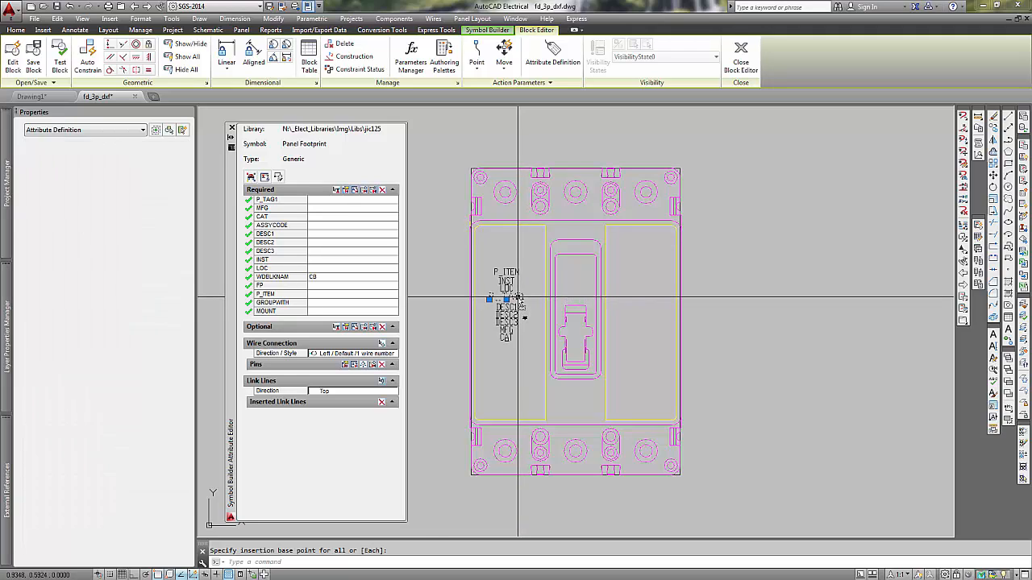
pyautogui.write('m')
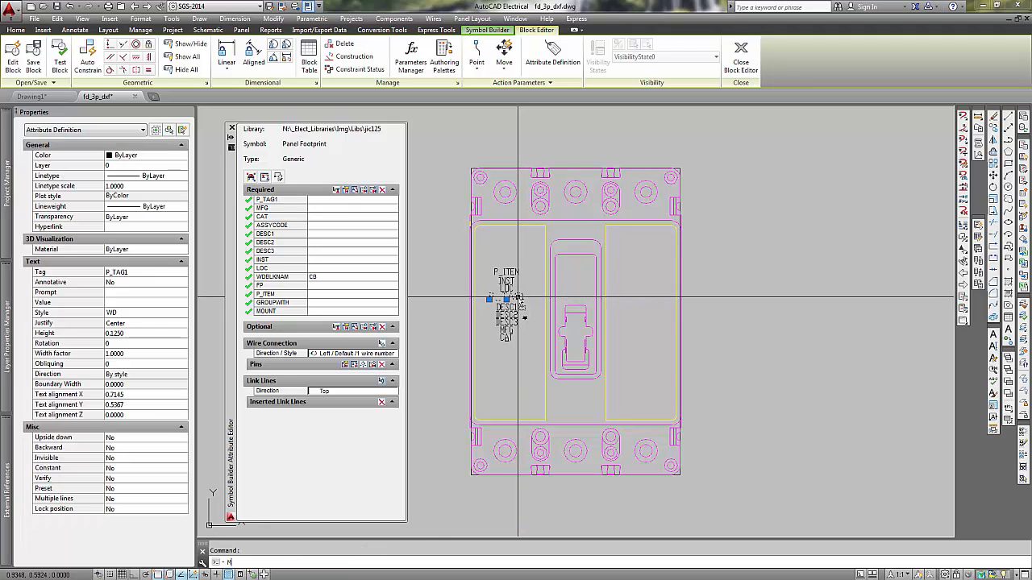
pyautogui.press('Return')
pyautogui.click(508, 299)
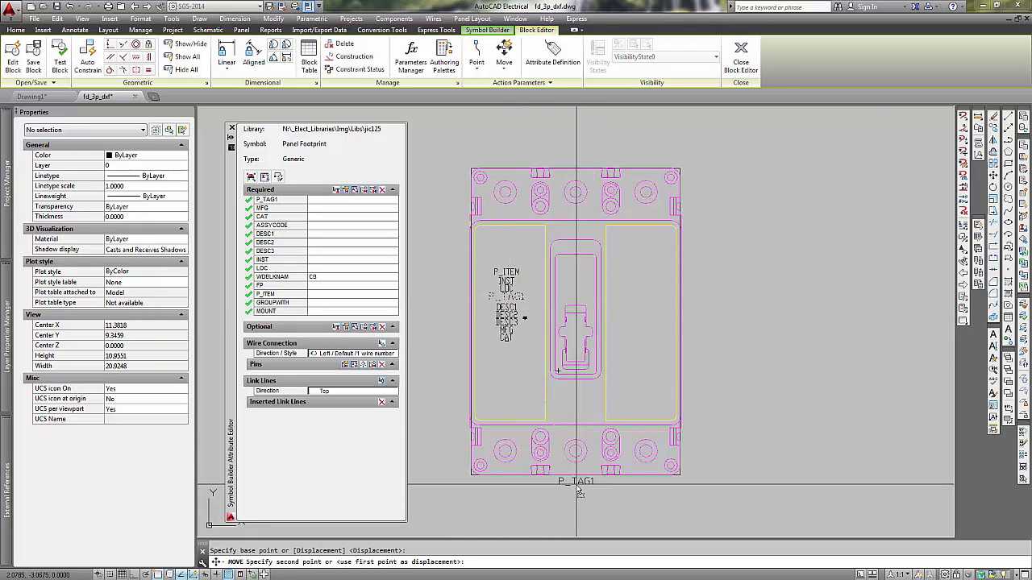
pyautogui.click(578, 489)
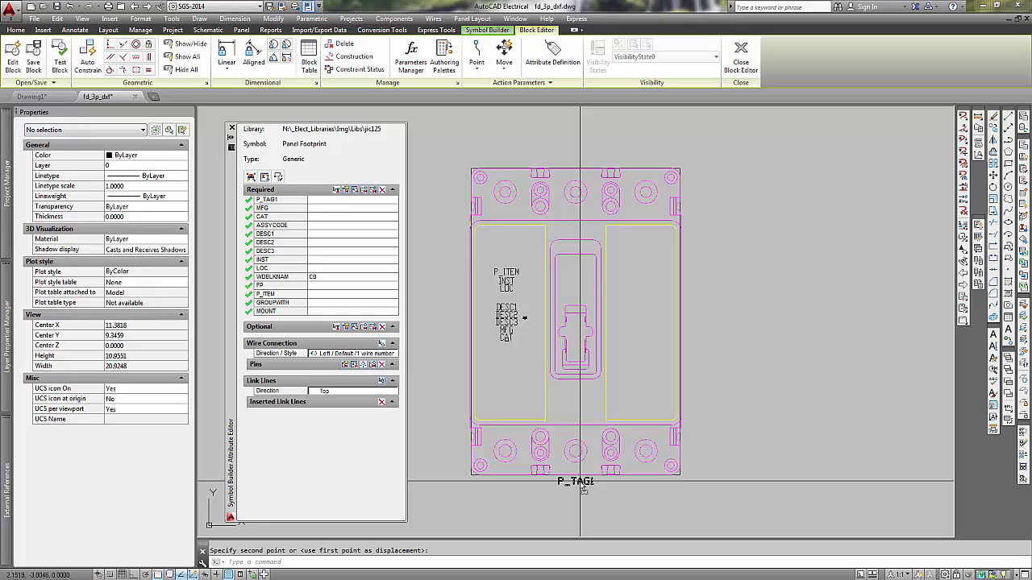
# Set the justification of the P_TAG1 attribute to Top center.
pyautogui.click(583, 490)
pyautogui.click(132, 325)
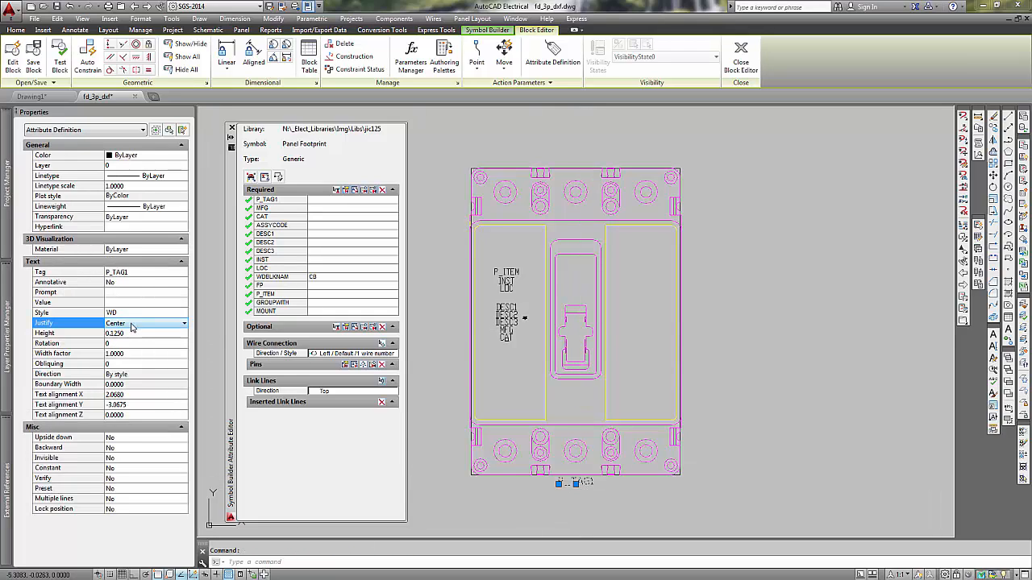
pyautogui.click(133, 327)
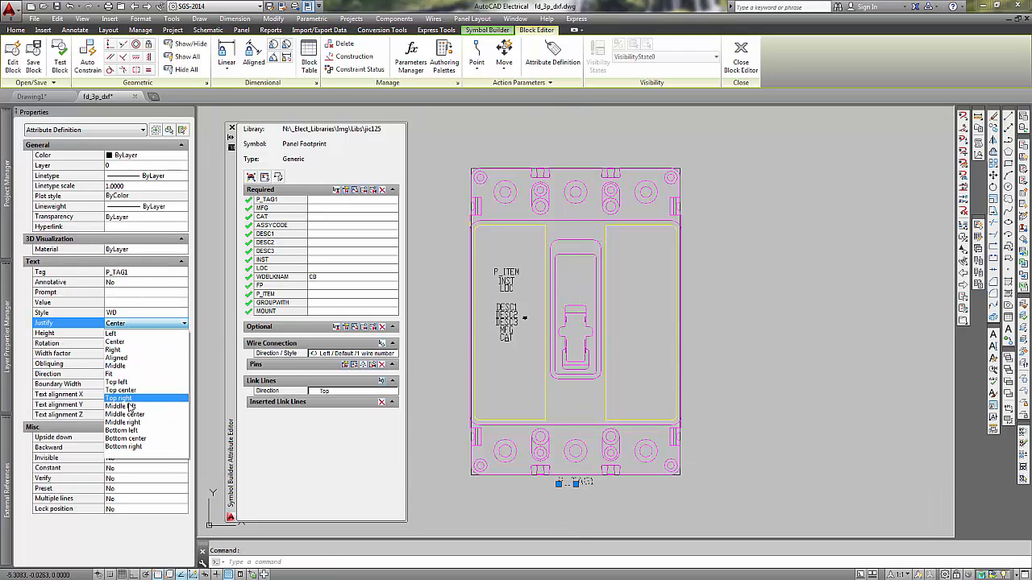
pyautogui.click(126, 393)
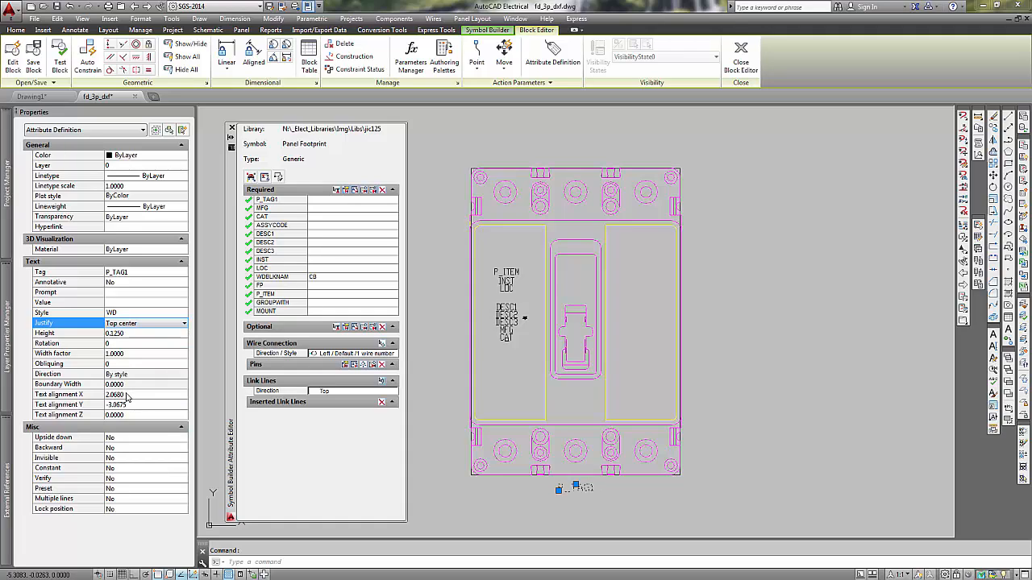
# Select the remaining attribute definitions along with P_TAG1 and set their Invisible property to Yes.
pyautogui.click(532, 266)
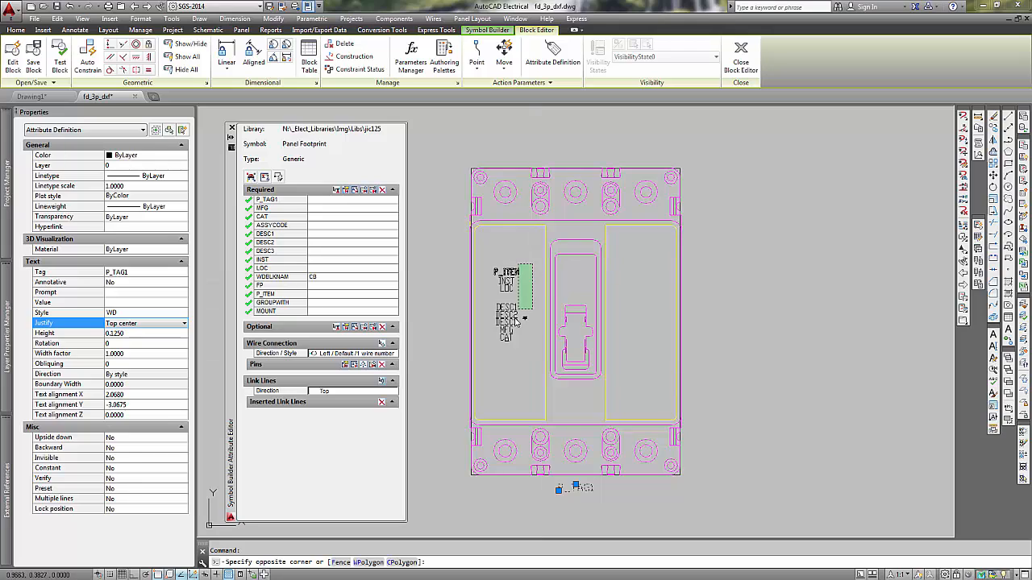
pyautogui.click(493, 366)
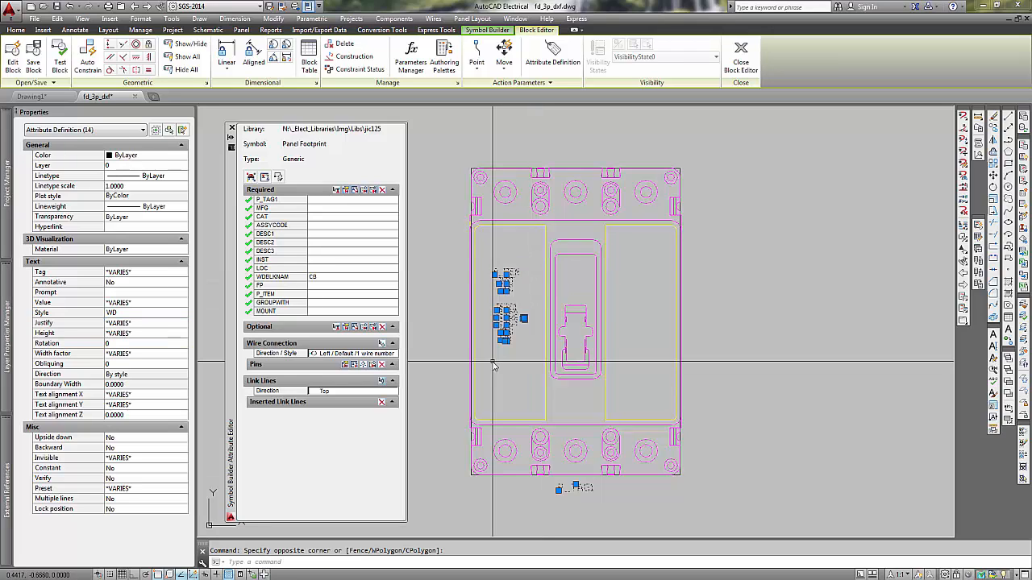
pyautogui.click(147, 460)
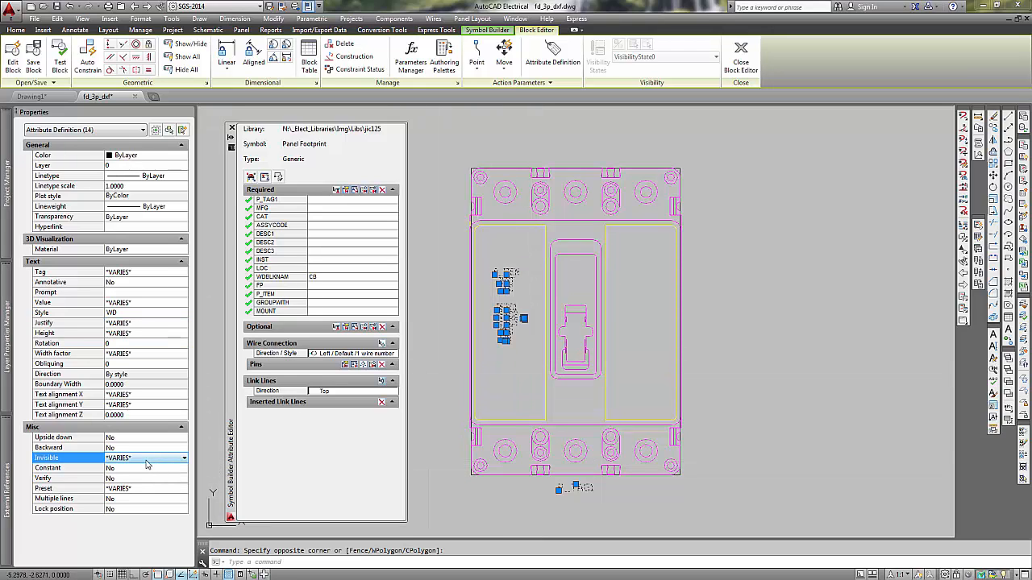
pyautogui.click(146, 460)
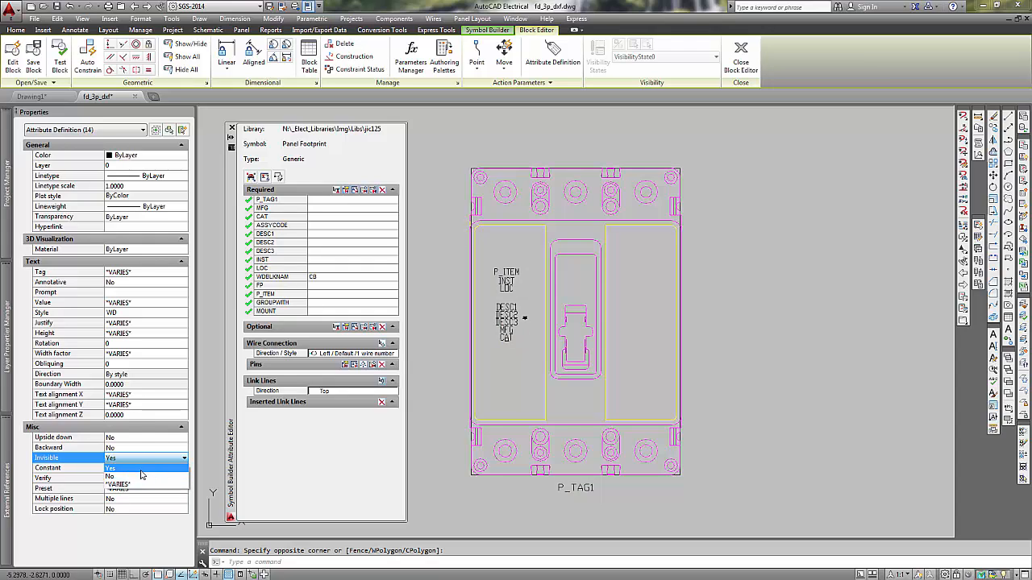
pyautogui.click(141, 468)
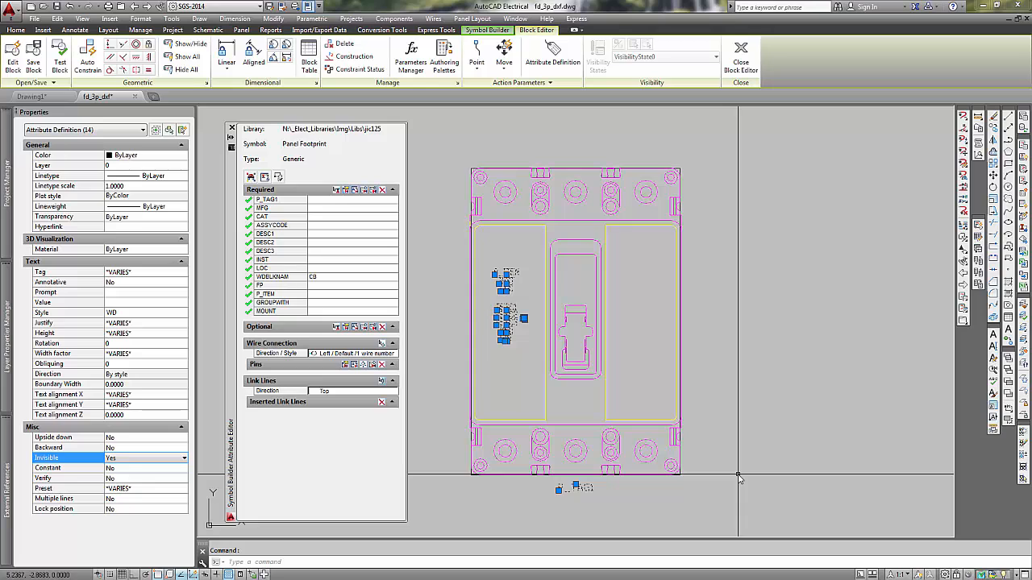
# Select all symbol geometry and attributes and set both their color and linetype to ByLayer.
pyautogui.click(709, 159)
pyautogui.click(457, 510)
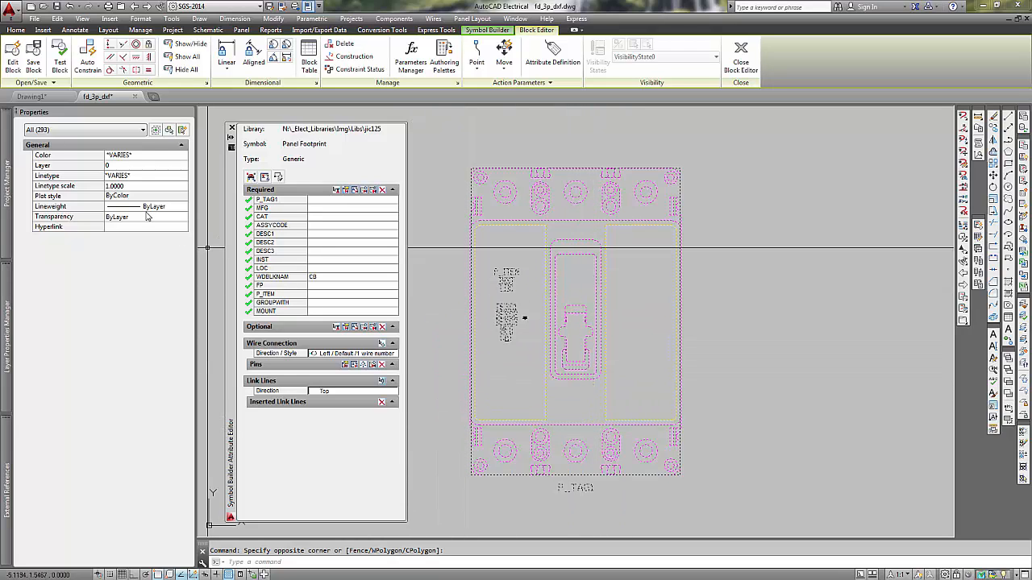
pyautogui.click(162, 155)
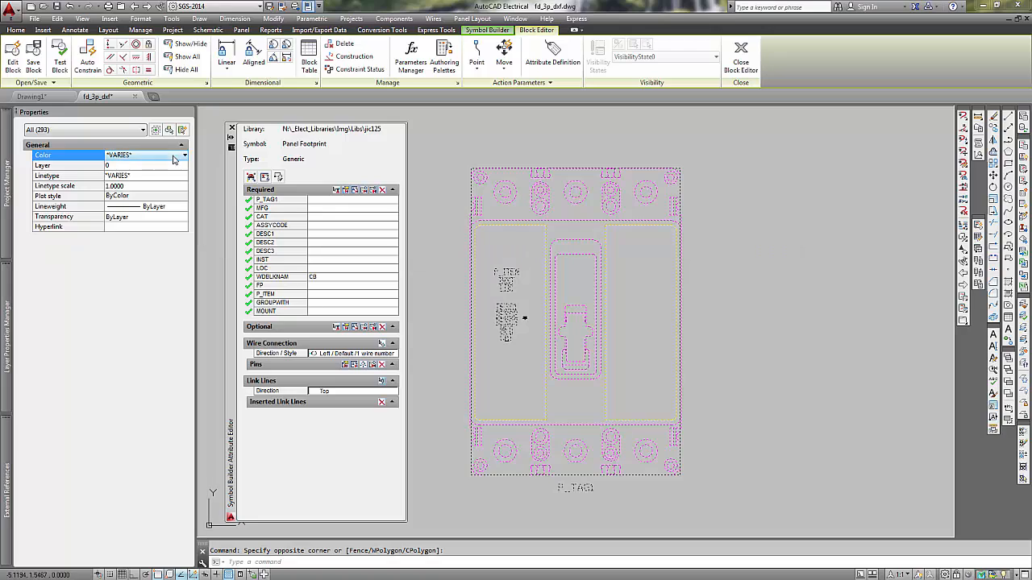
pyautogui.click(184, 155)
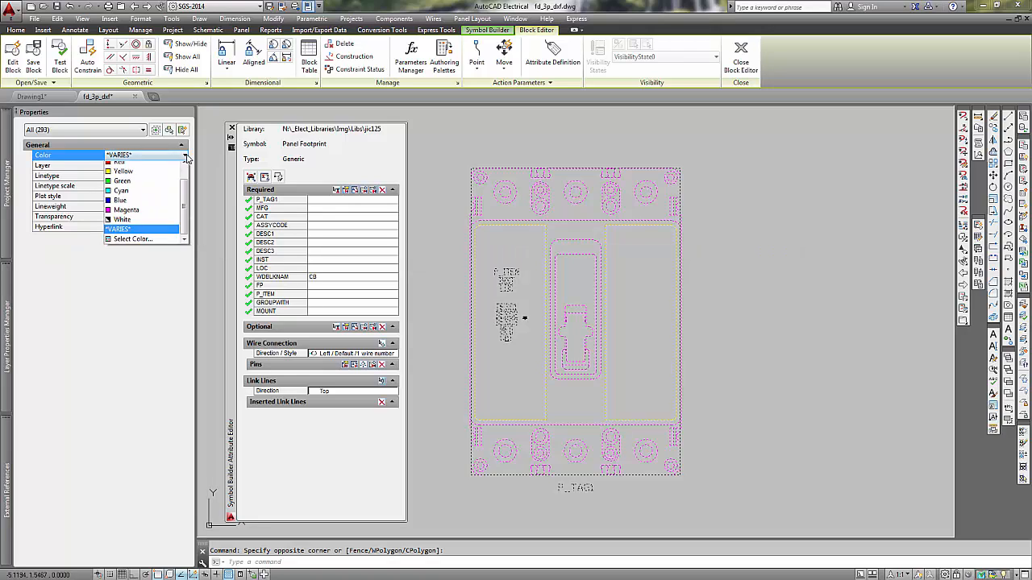
pyautogui.scroll(2, 184, 198)
pyautogui.click(129, 166)
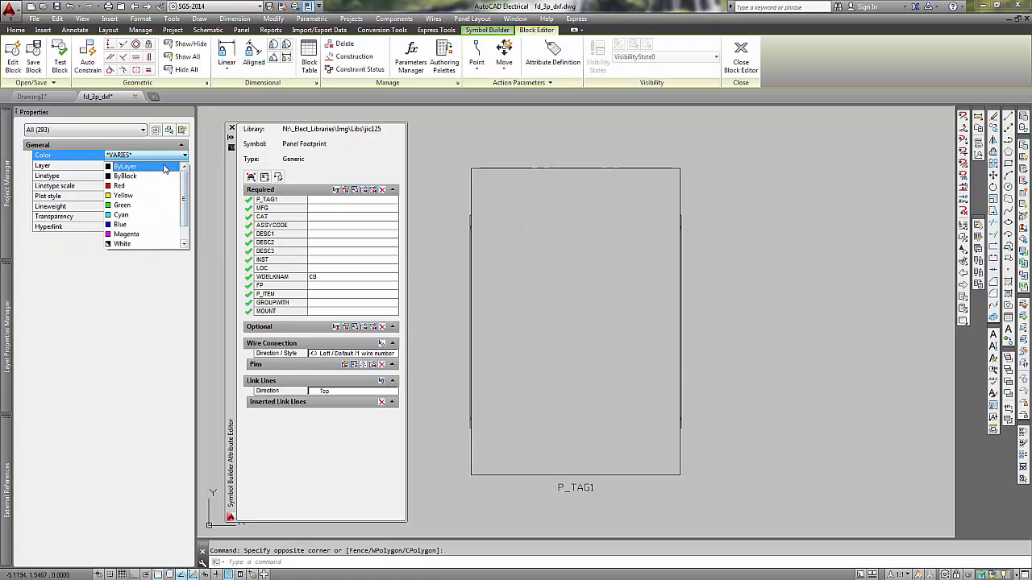
pyautogui.click(177, 180)
pyautogui.click(185, 176)
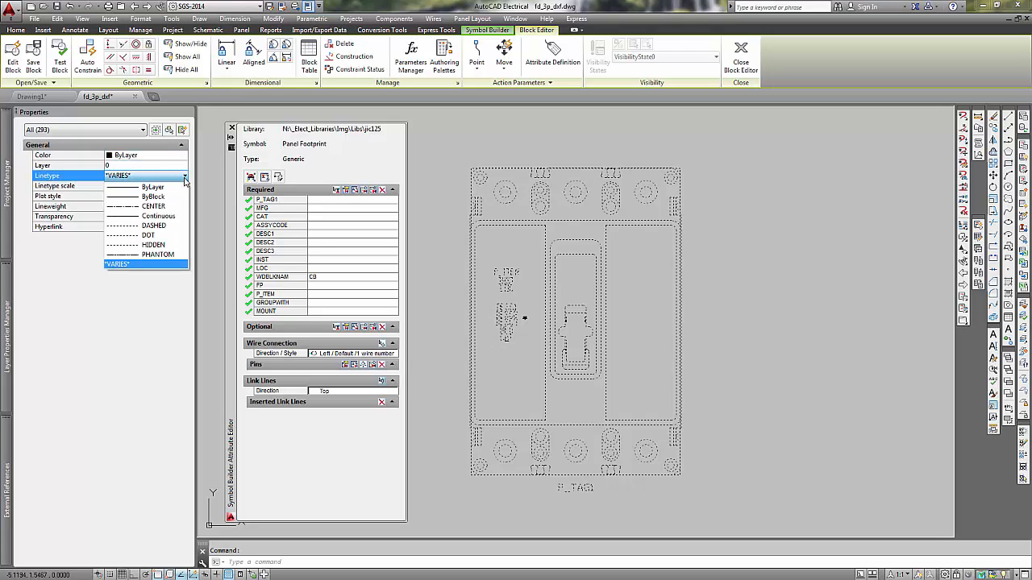
pyautogui.click(153, 187)
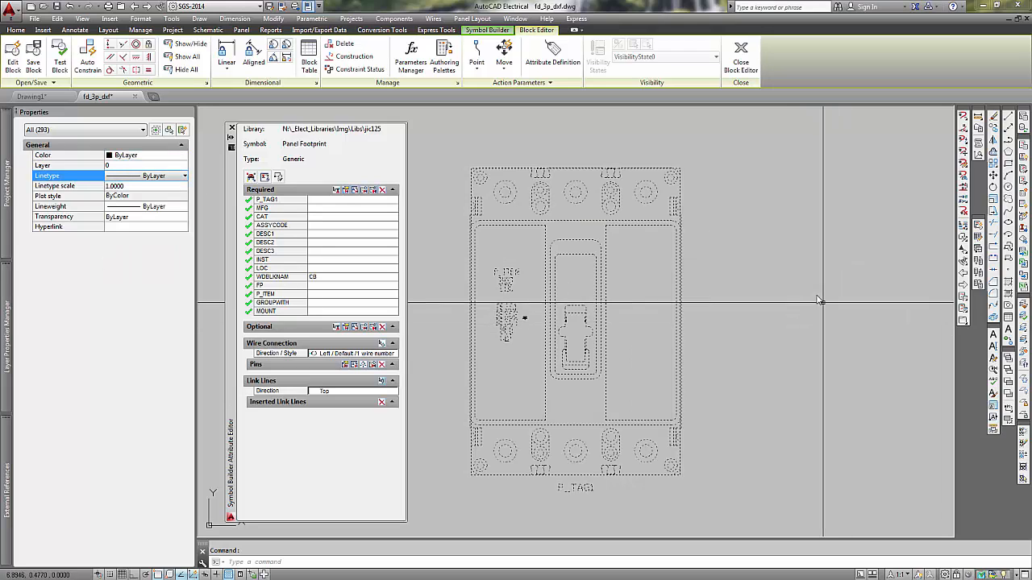
pyautogui.press('Escape')
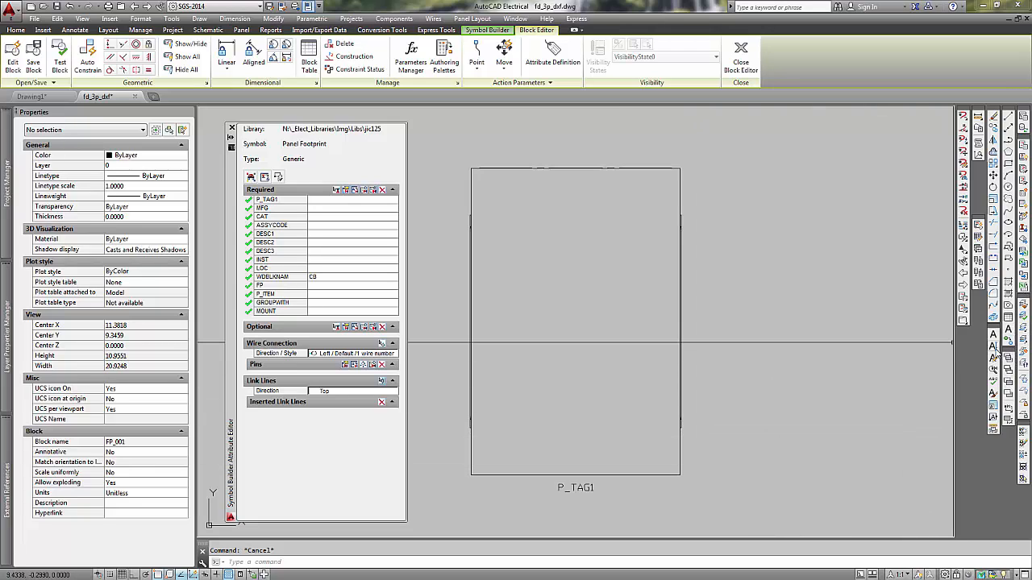
# Send the wipeout behind the symbol's geometry and attributes again and fit the whole symbol in view.
pyautogui.click(1008, 370)
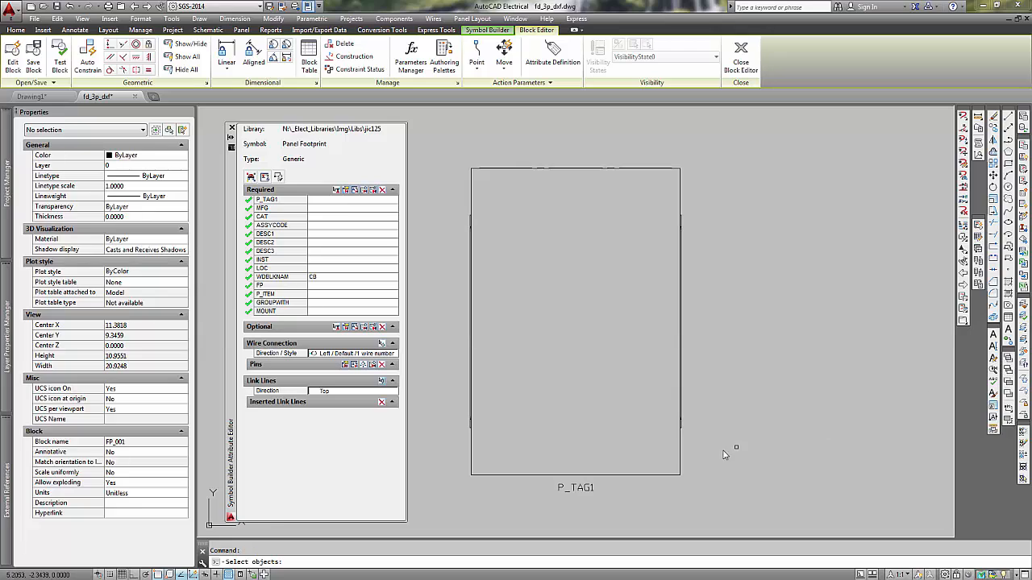
pyautogui.click(680, 475)
pyautogui.press('Return')
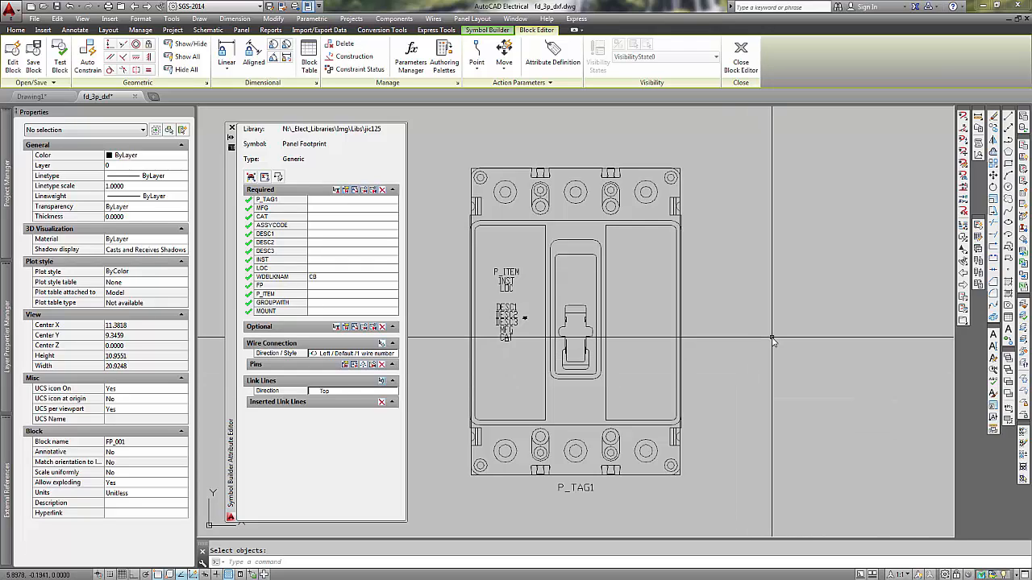
pyautogui.write('z')
pyautogui.press('Return')
pyautogui.write('e')
pyautogui.press('Return')
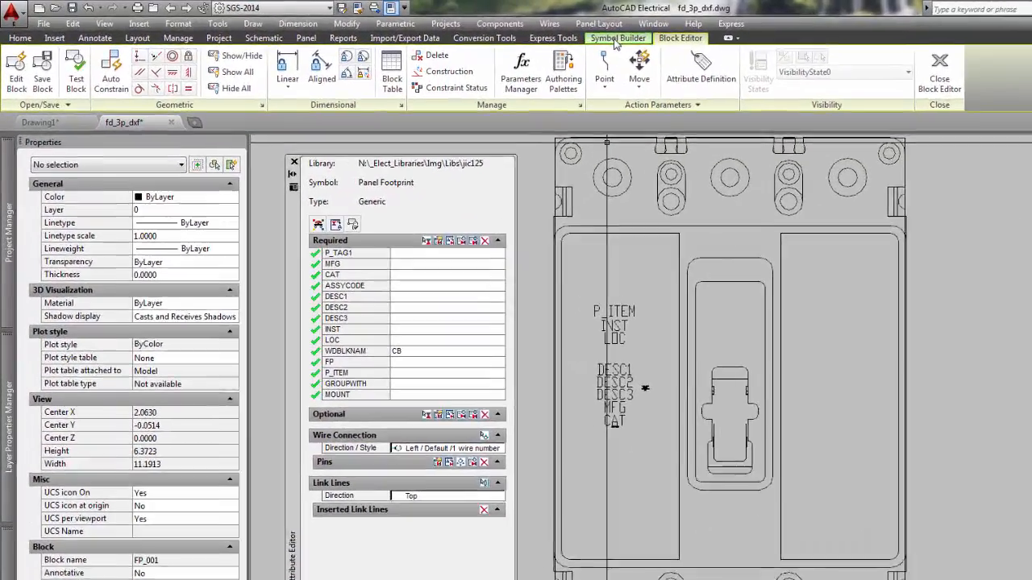
# Finish the symbol in Symbol Builder and set its Wblock symbol name to FP_EATON_HMCP.
pyautogui.click(549, 35)
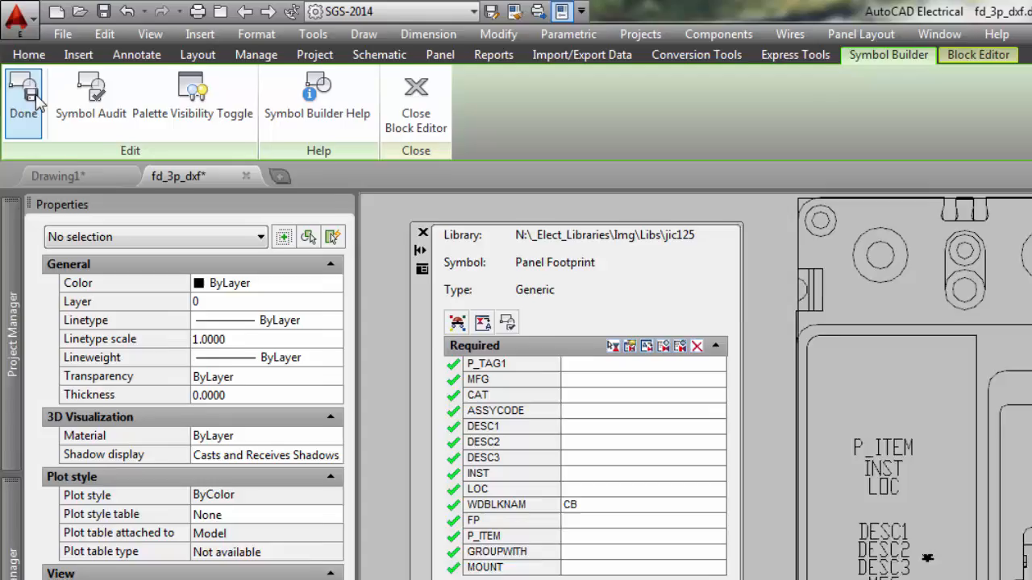
pyautogui.click(21, 84)
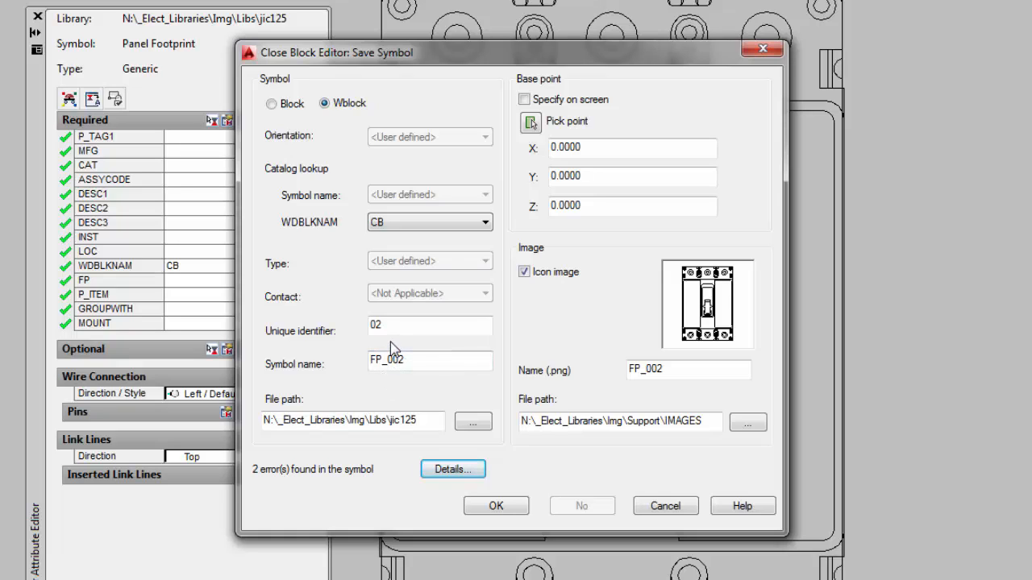
pyautogui.moveTo(405, 360); pyautogui.dragTo(387, 359)
pyautogui.write('EATON_HM')
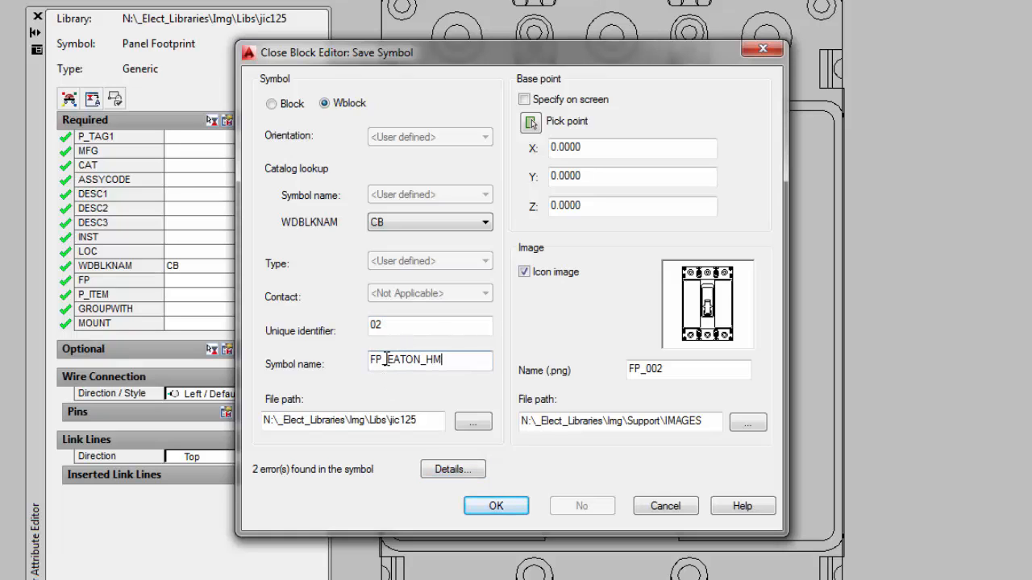
pyautogui.write('CP')
pyautogui.press('Tab')
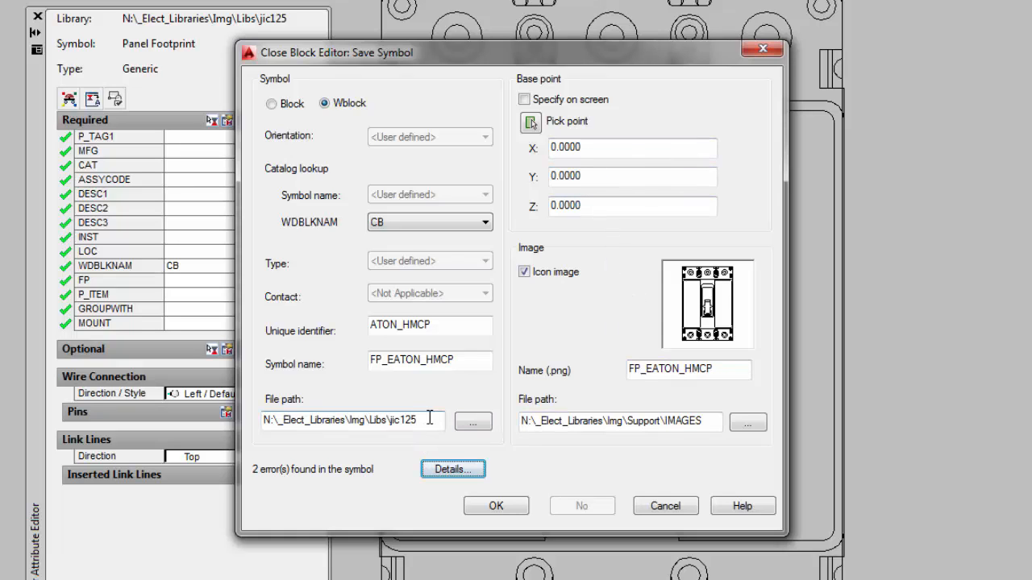
# Set the symbol's file path to the panel\EATON\CB-CIRCUIT BREAKERS library folder and save the symbol.
pyautogui.click(469, 424)
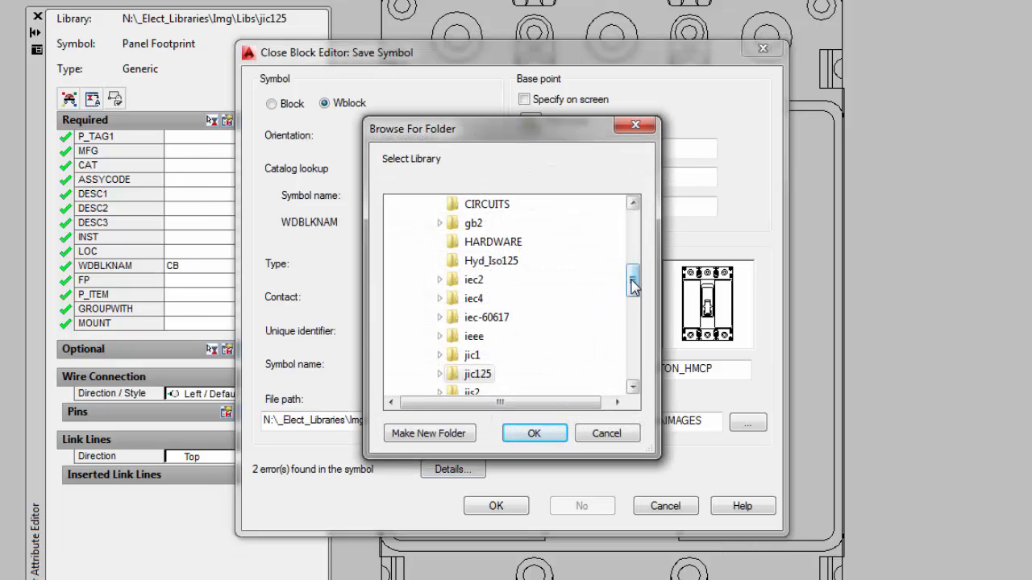
pyautogui.moveTo(633, 280); pyautogui.dragTo(634, 301)
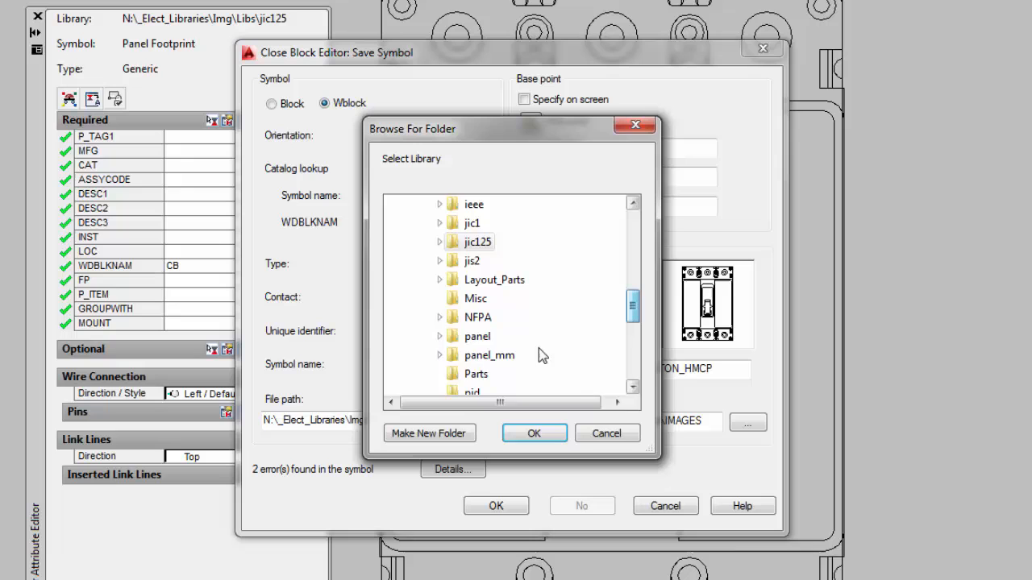
pyautogui.click(441, 337)
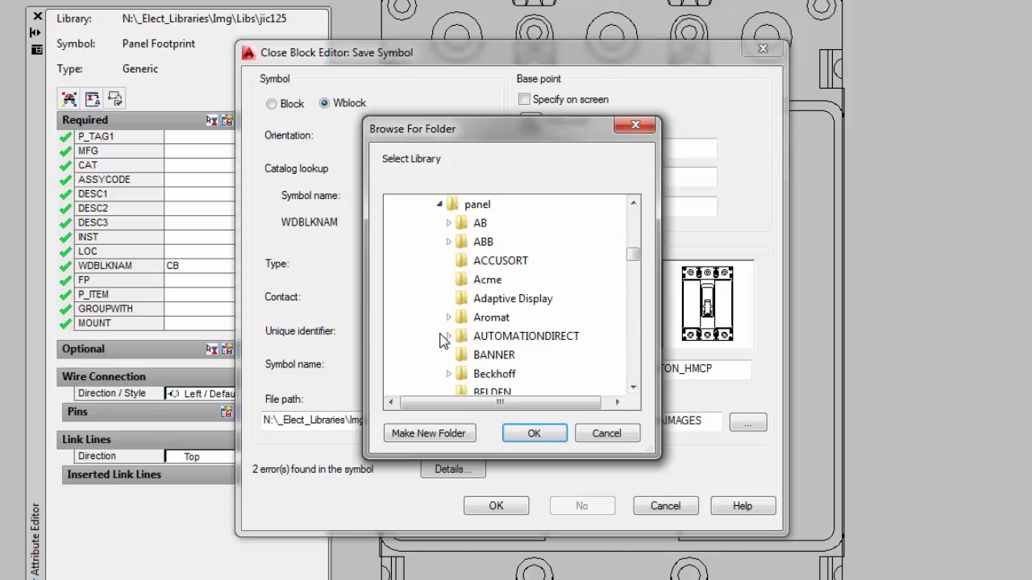
pyautogui.click(635, 352)
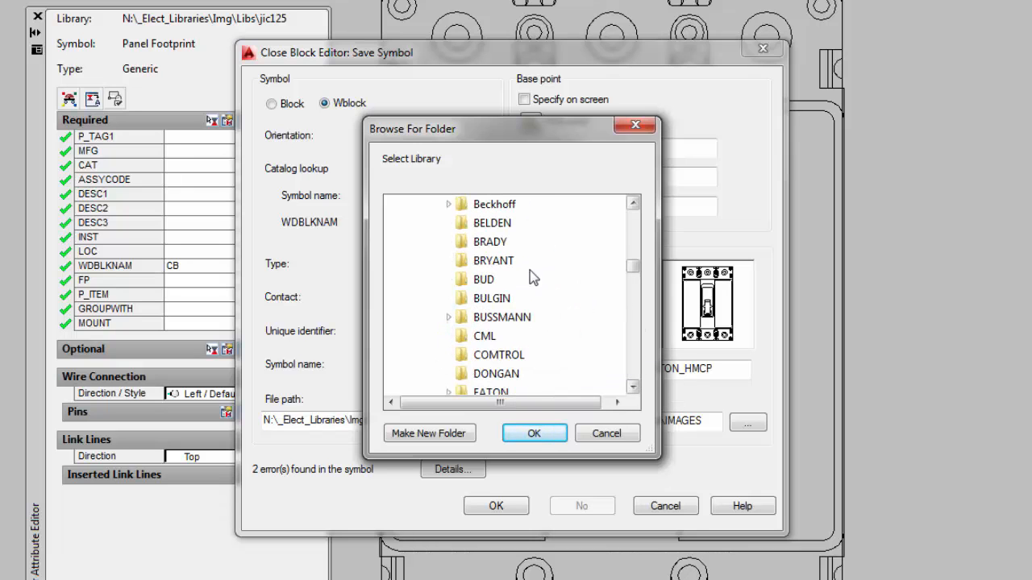
pyautogui.click(449, 393)
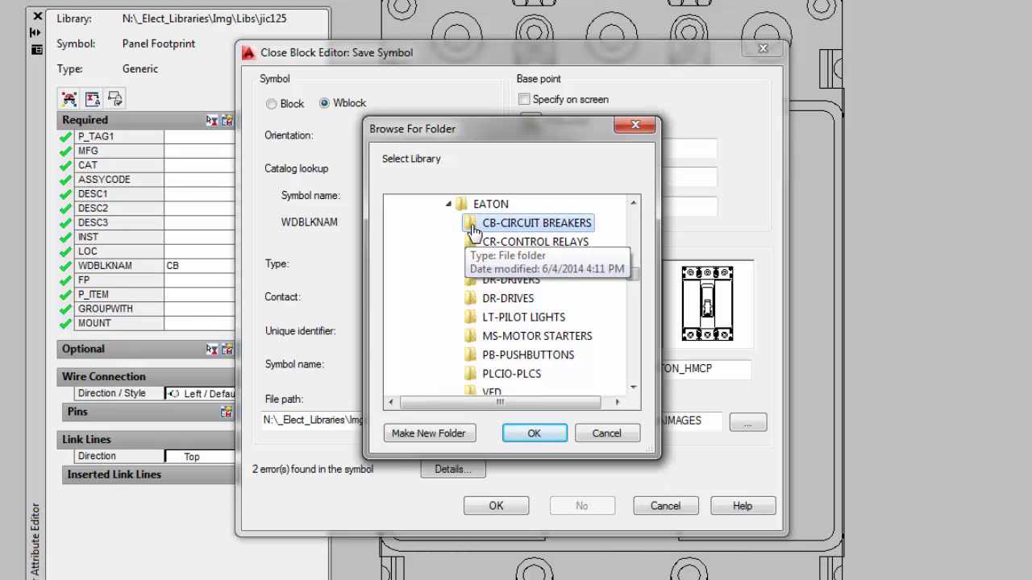
pyautogui.click(474, 224)
pyautogui.click(528, 433)
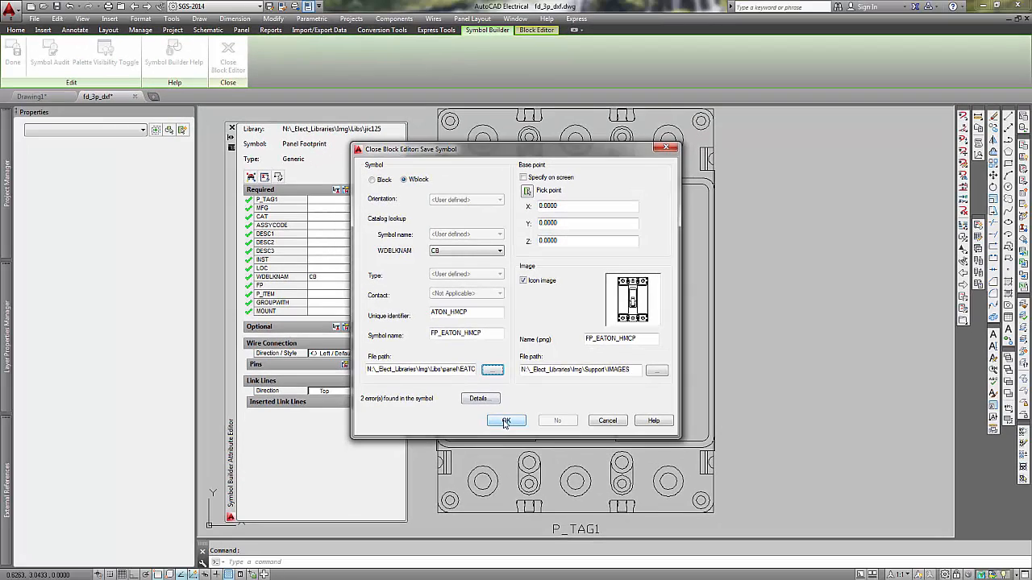
pyautogui.click(495, 506)
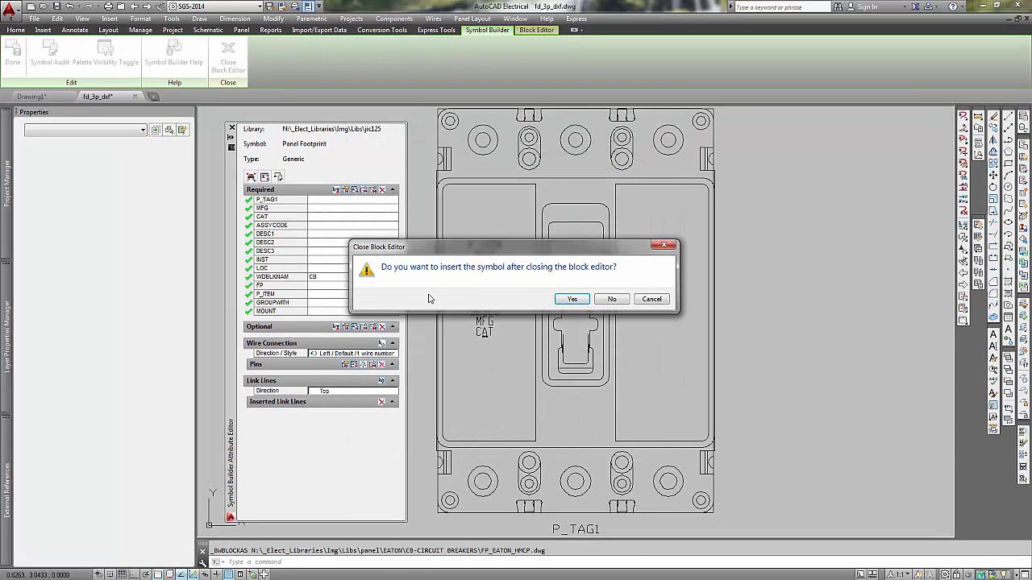
# Close the block editor with symbol insertion accepted and place the footprint in the empty space left of the drawing border.
pyautogui.click(572, 299)
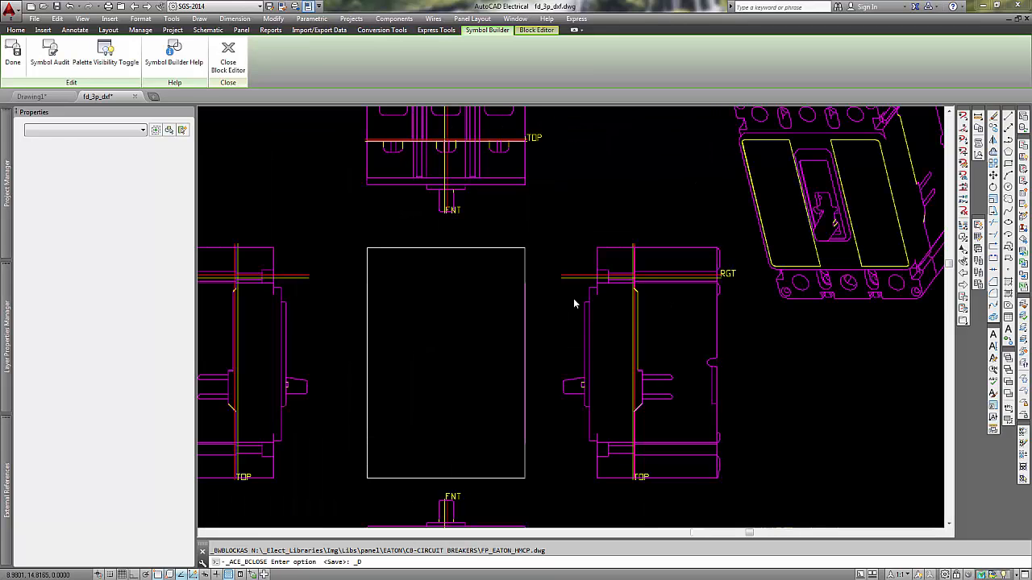
pyautogui.scroll(-4, 580, 317)
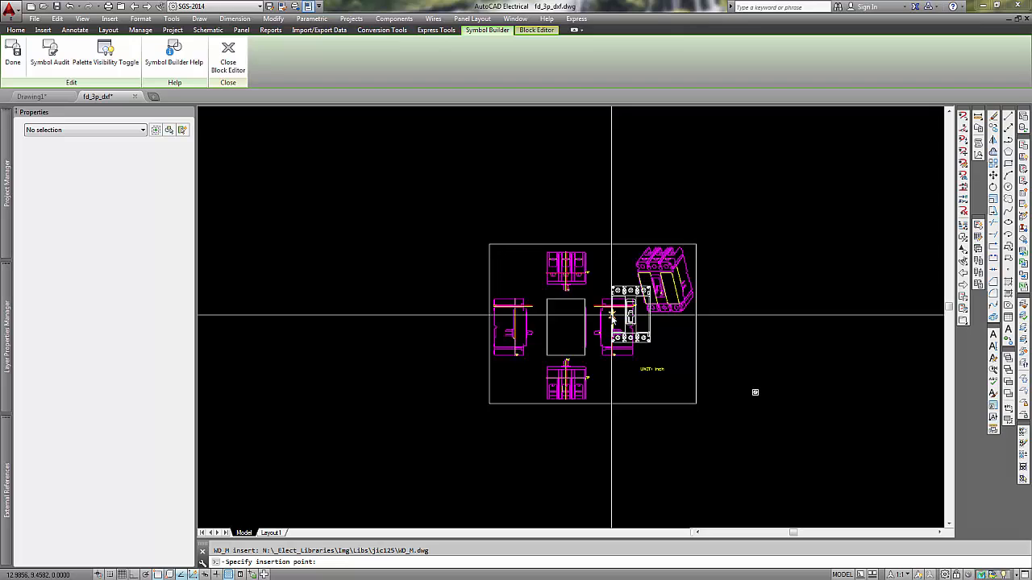
pyautogui.scroll(5, 381, 322)
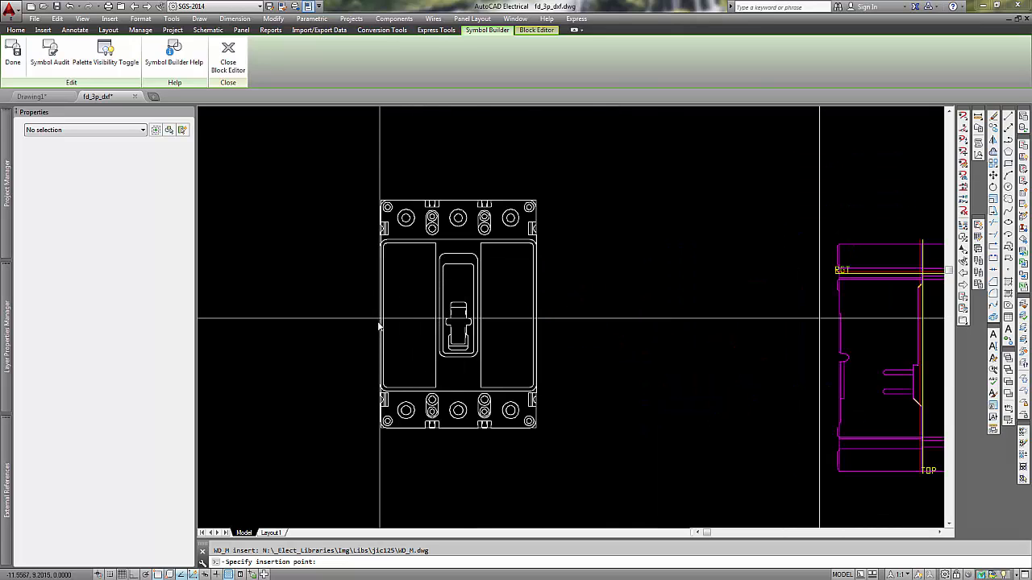
pyautogui.press('Escape')
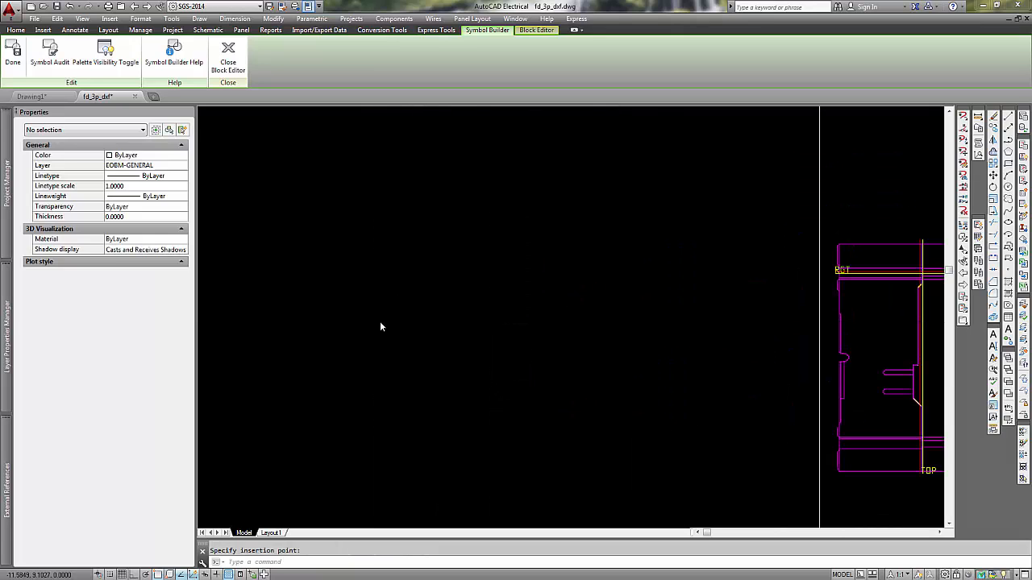
pyautogui.click(382, 327)
pyautogui.click(460, 355)
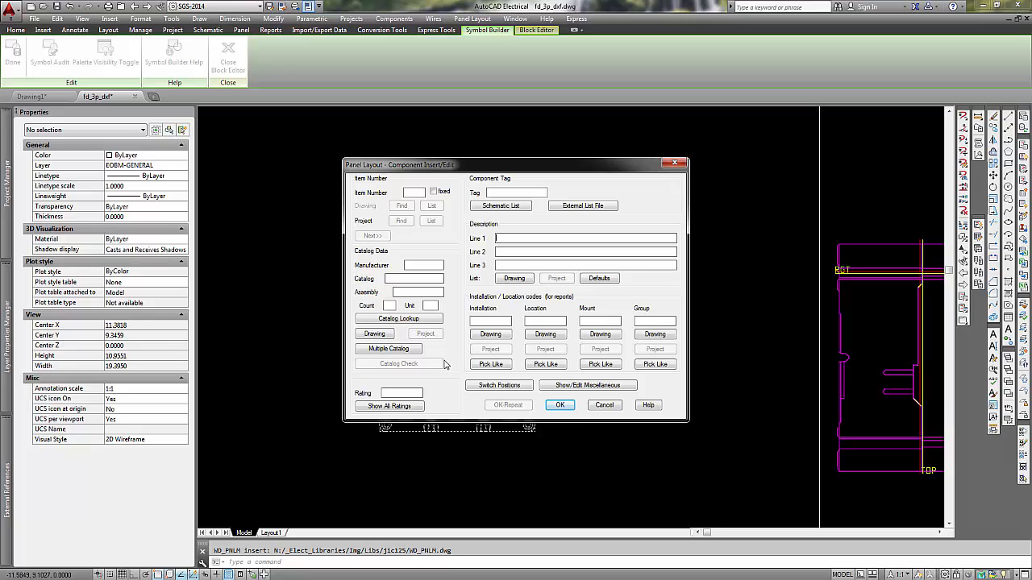
# Assign the EATON 35 A circuit breaker EGB1035FFG from the parts catalog to the inserted footprint.
pyautogui.click(406, 321)
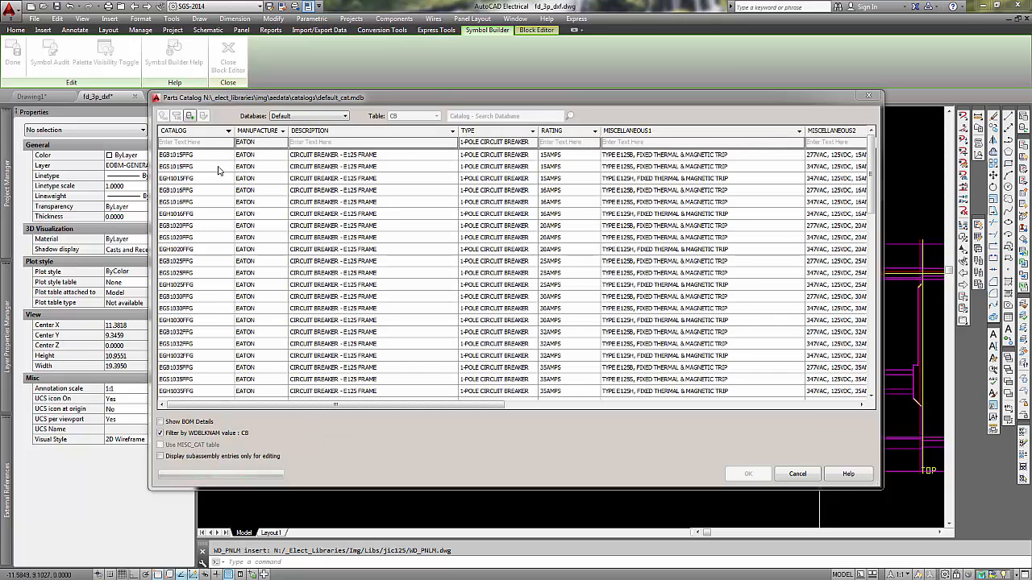
pyautogui.click(175, 274)
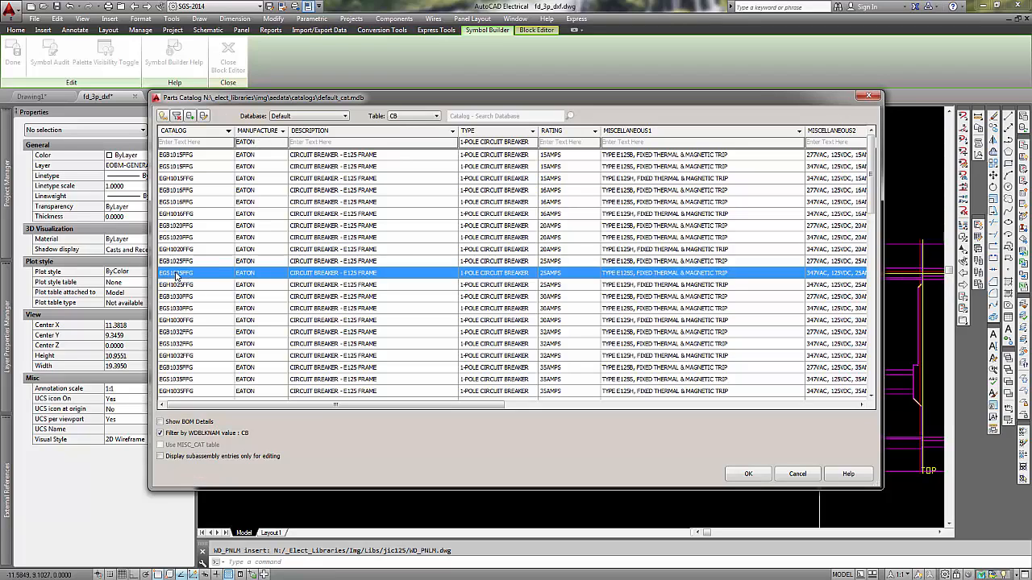
pyautogui.click(192, 368)
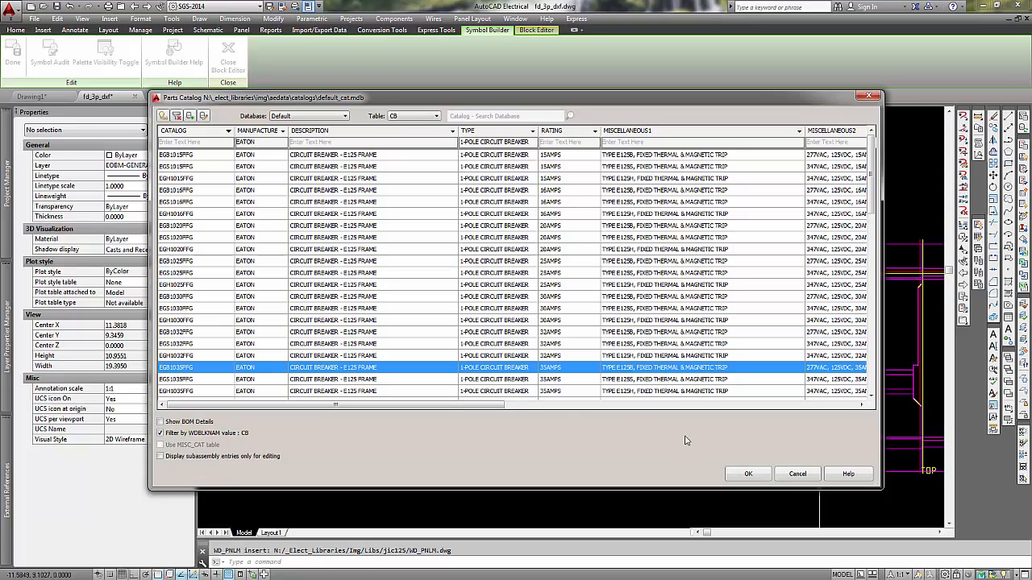
pyautogui.click(748, 475)
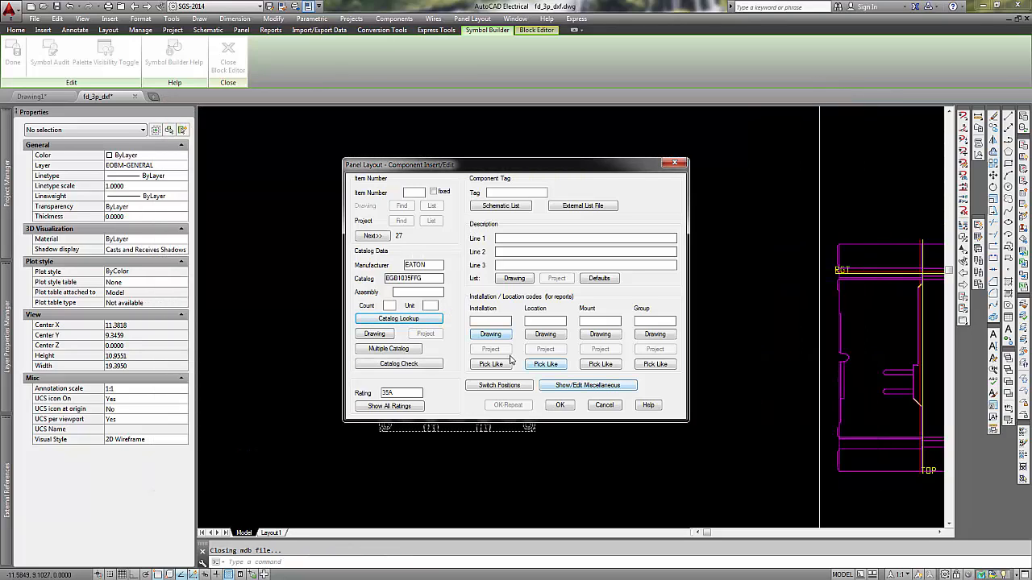
# Link the footprint to tag CB1 (MAIN) from the schematic tag list and accept the component data.
pyautogui.click(502, 207)
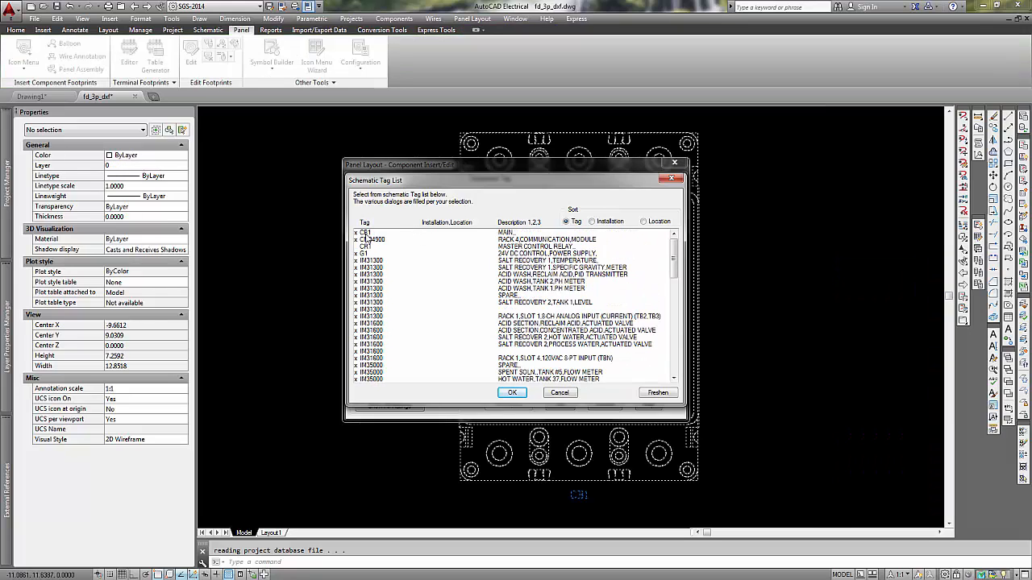
pyautogui.click(366, 233)
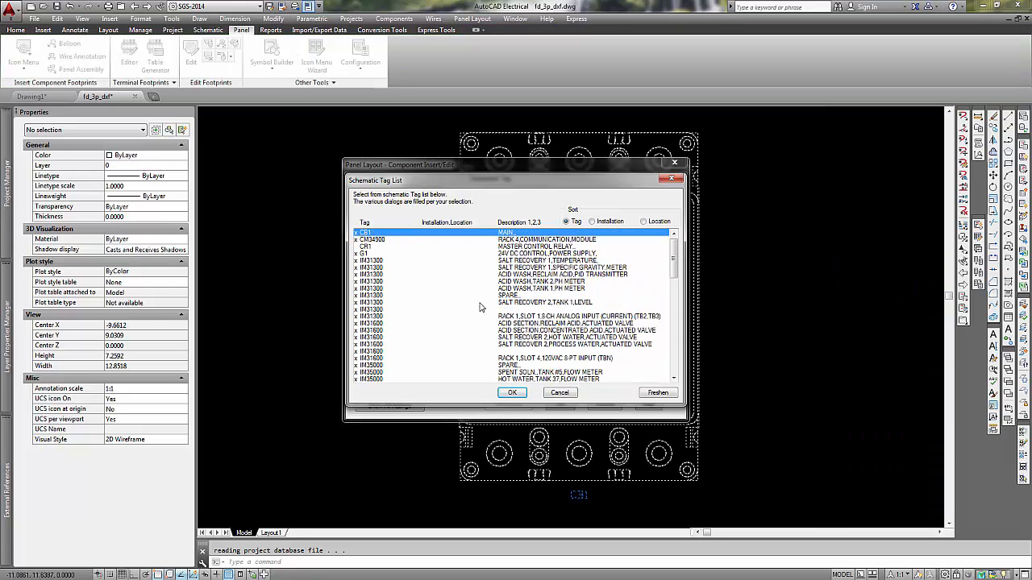
pyautogui.click(512, 393)
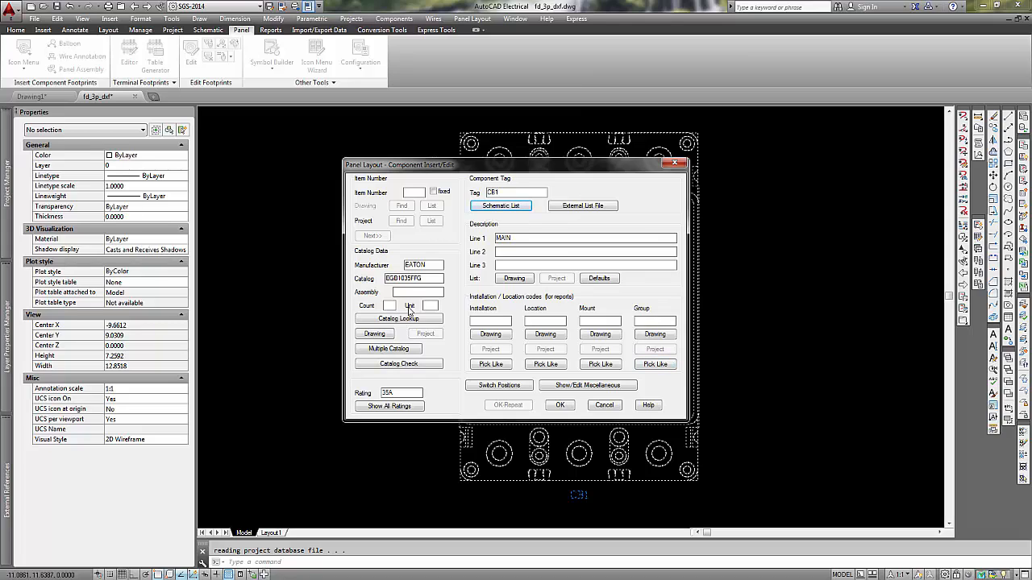
pyautogui.click(560, 406)
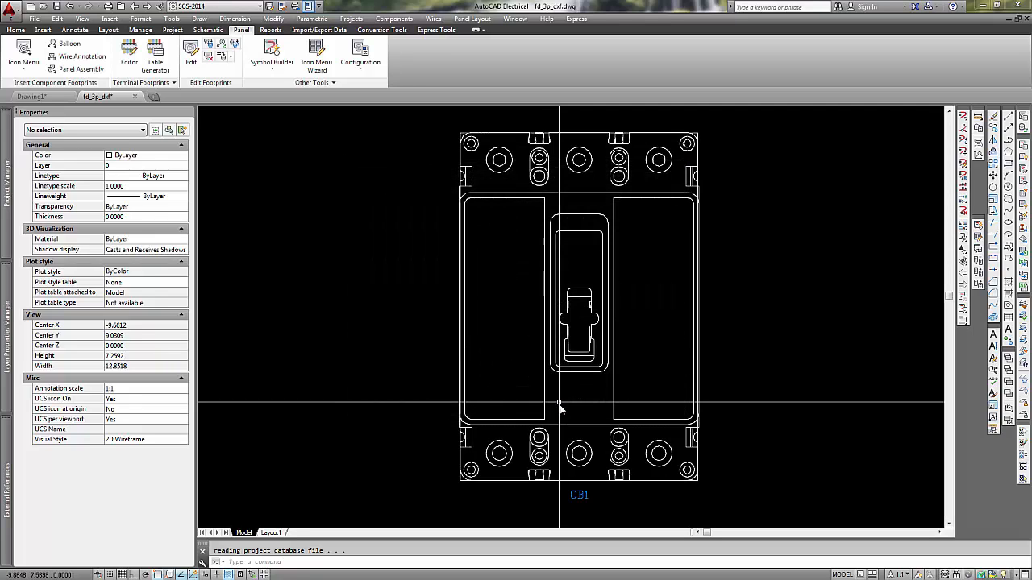